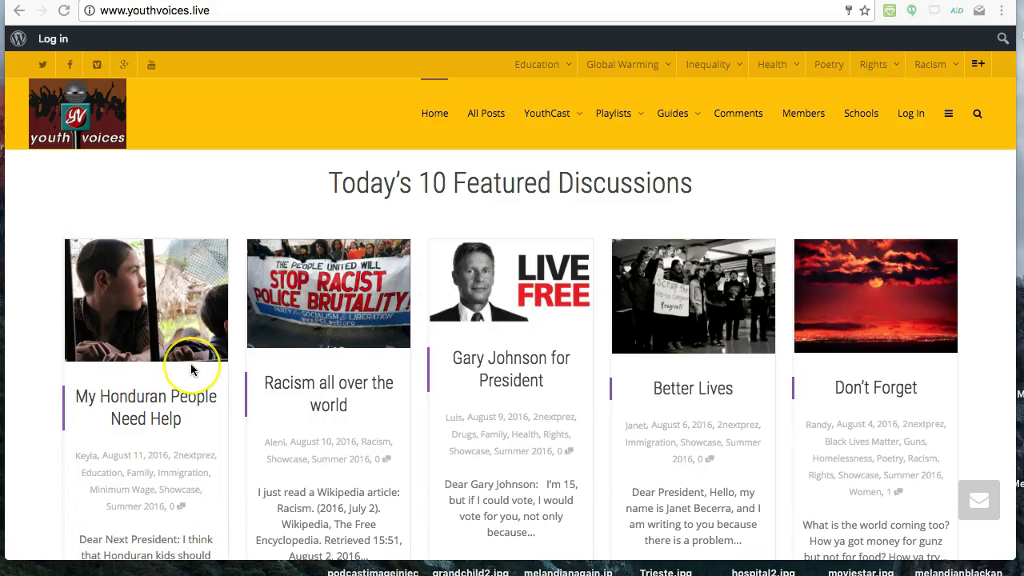
Look over the home page, from the featured discussions and the video playlist to the login form in the footer
scroll(191, 365, down, 10)
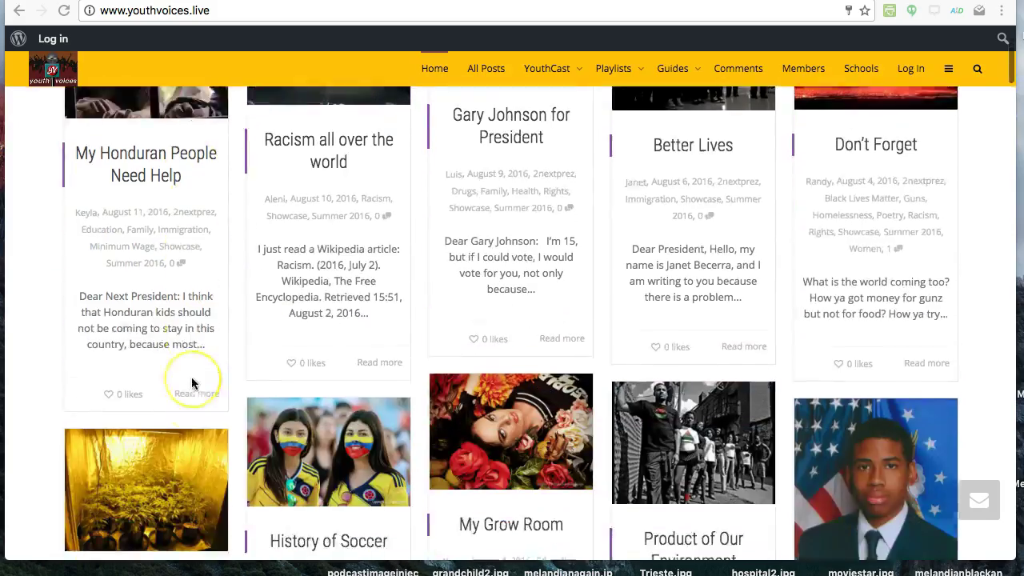
scroll(192, 381, down, 15)
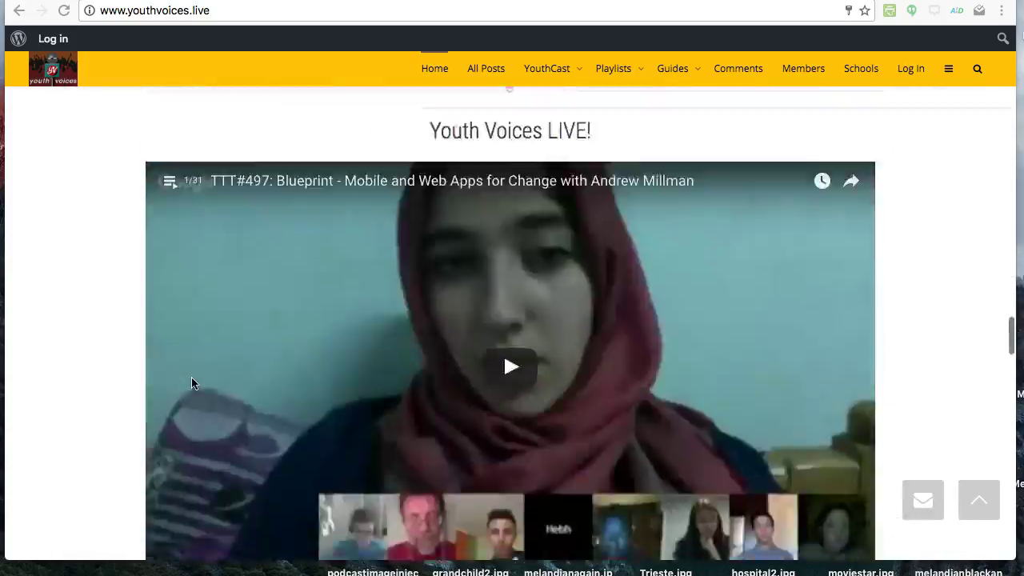
scroll(192, 382, down, 15)
scroll(204, 308, up, 2)
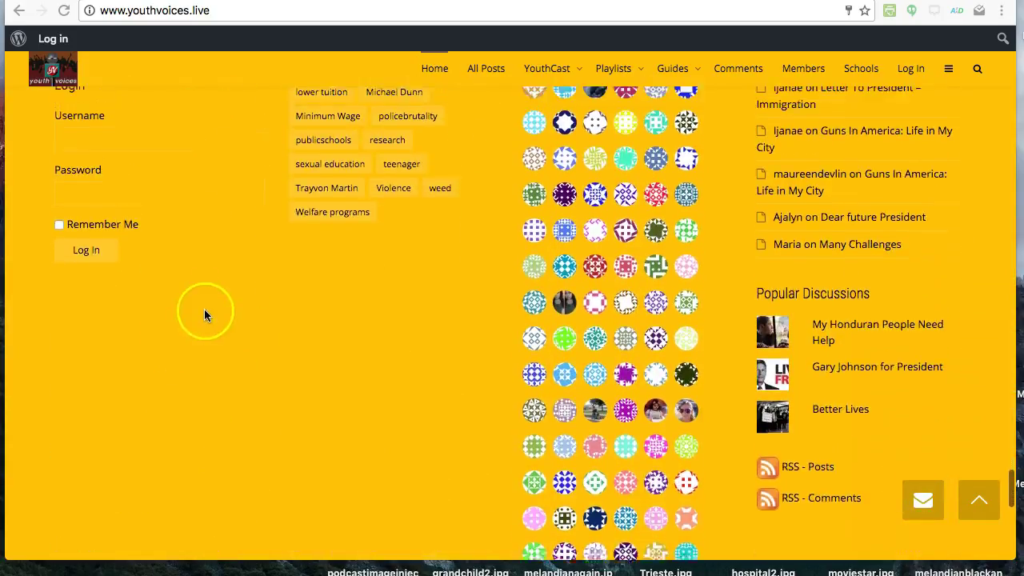
scroll(249, 250, up, 15)
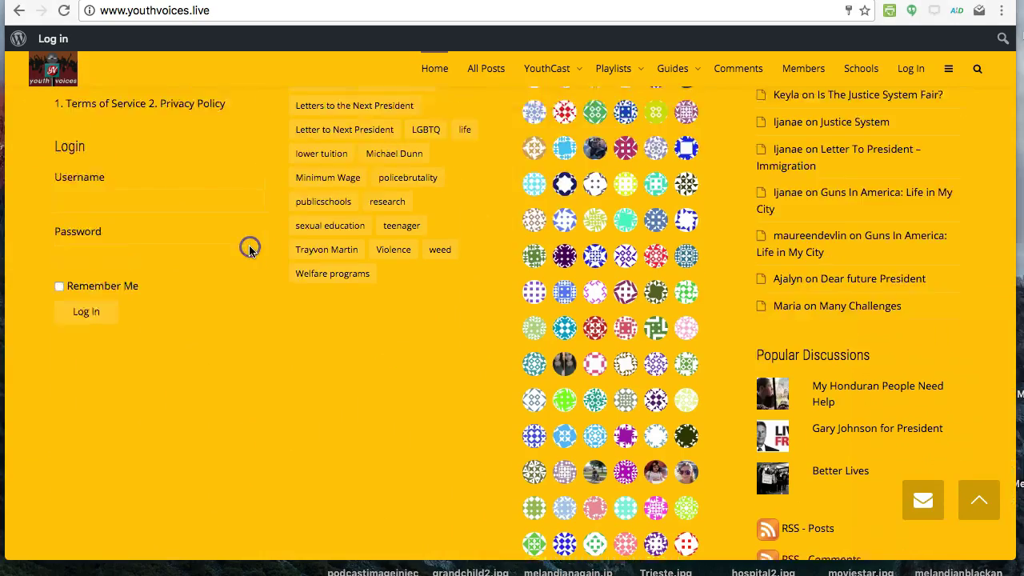
scroll(249, 254, up, 5)
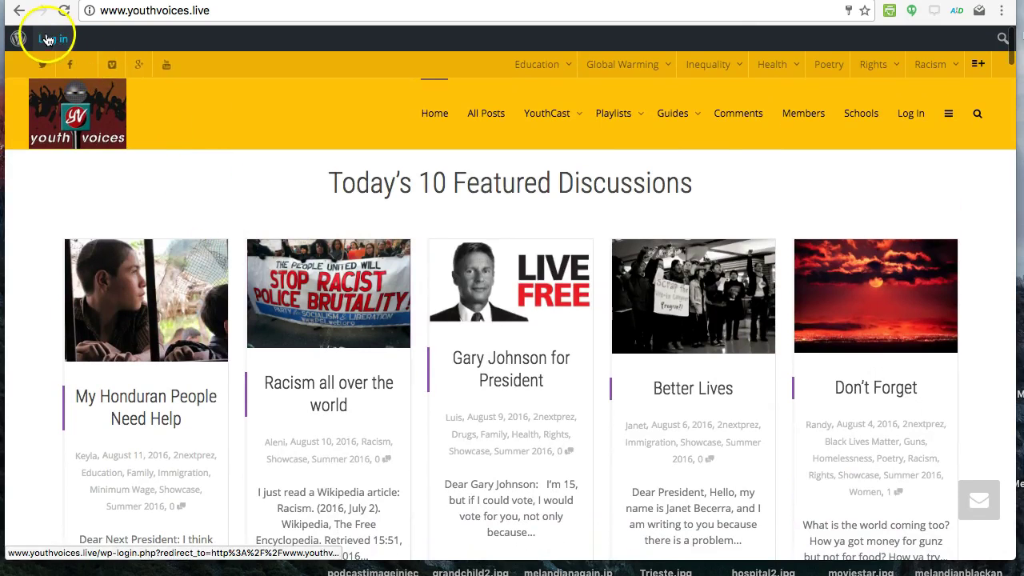
Log in to the Youth Voices site with the student account's username
click(910, 113)
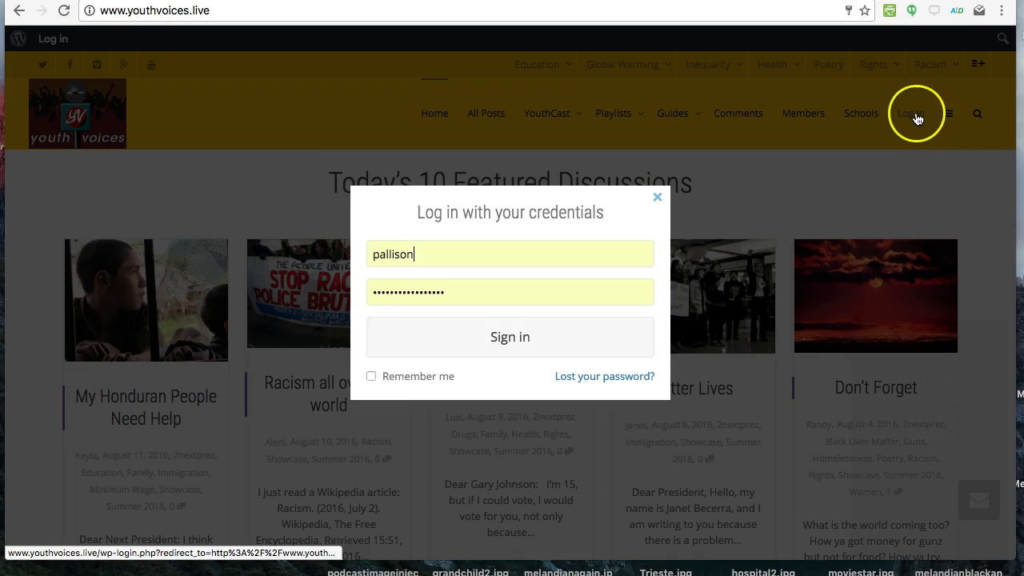
text(paula)
key(Return)
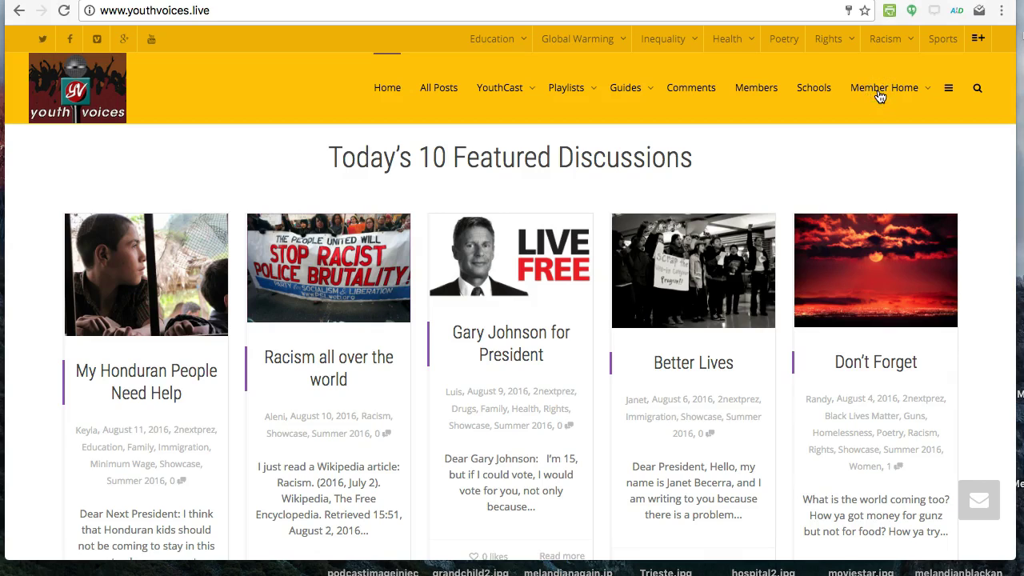
Visit the member home page and start creating a new discussion
mouse_move(880, 97)
click(891, 162)
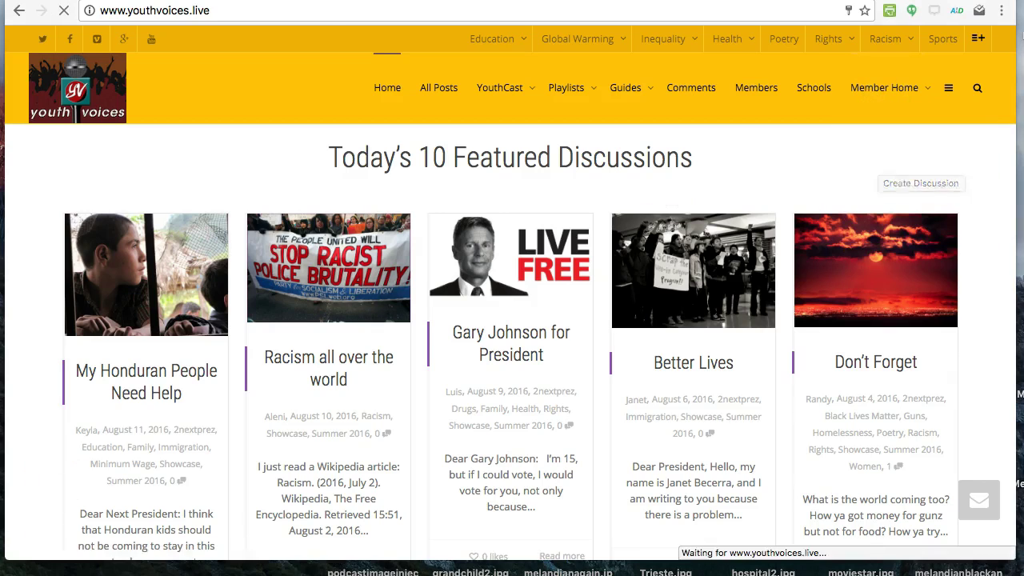
click(884, 94)
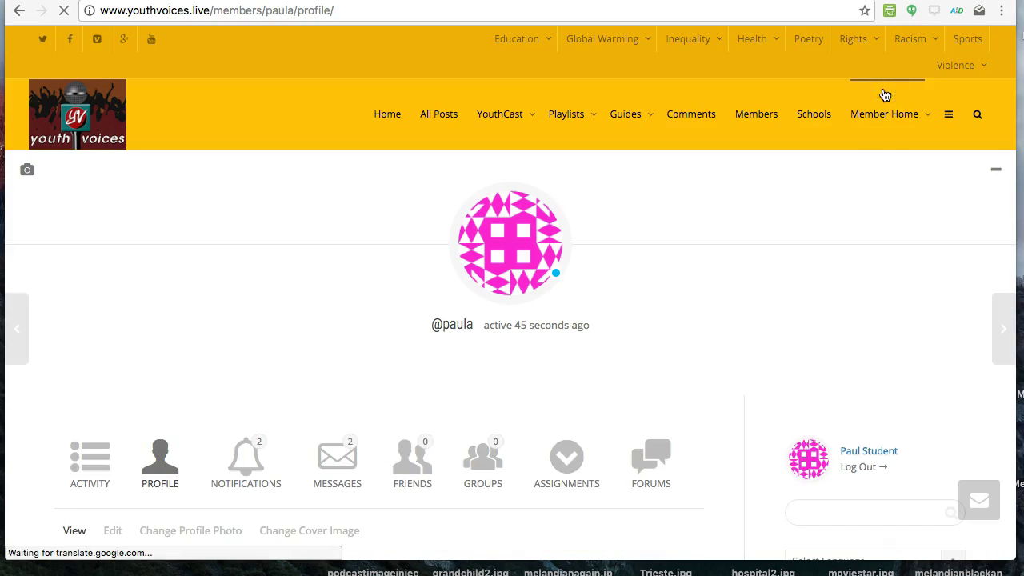
mouse_move(888, 123)
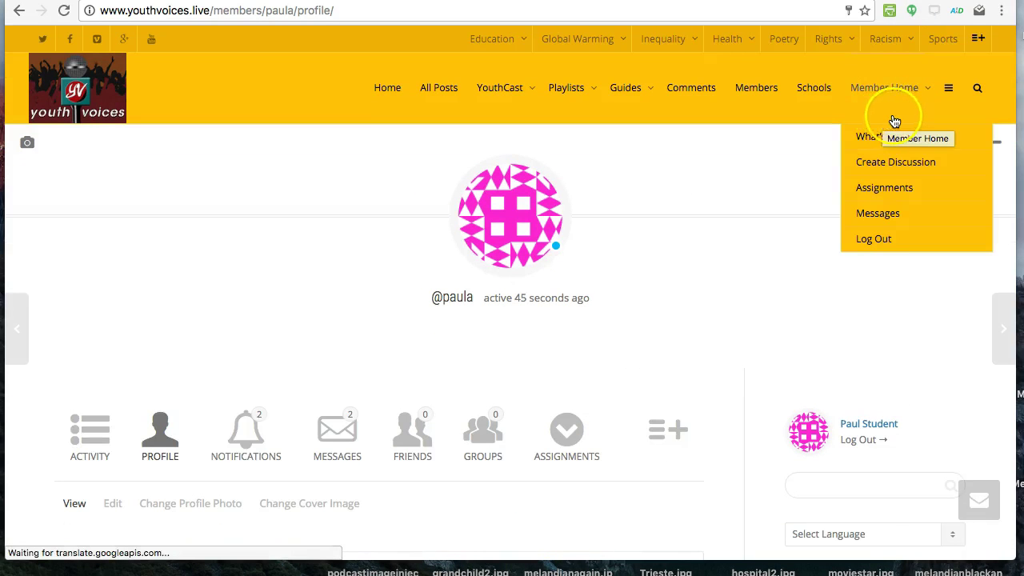
click(874, 163)
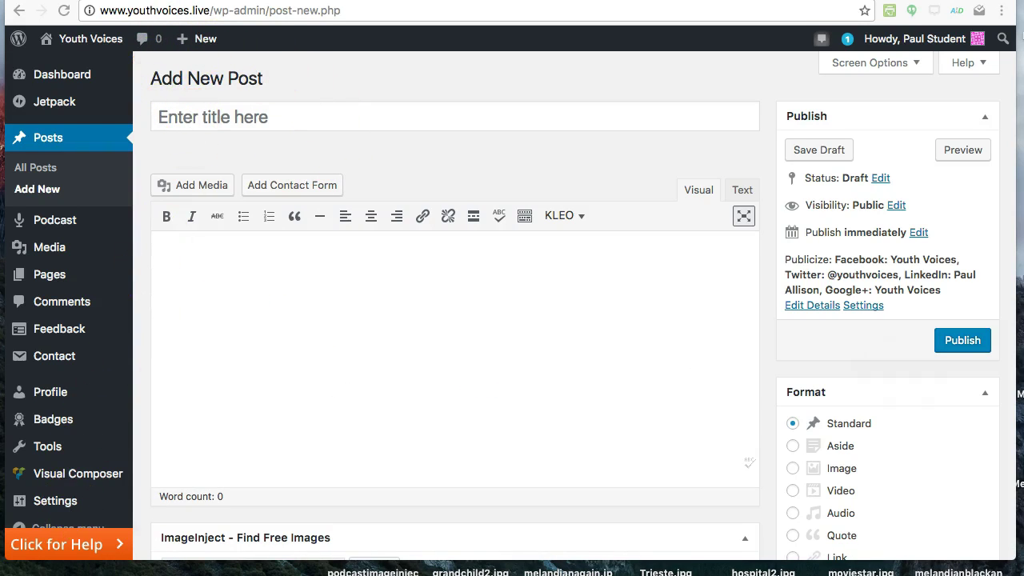
Collapse the Podcast Episode Details, Theme General settings and ImageInject boxes below the post editor
click(376, 384)
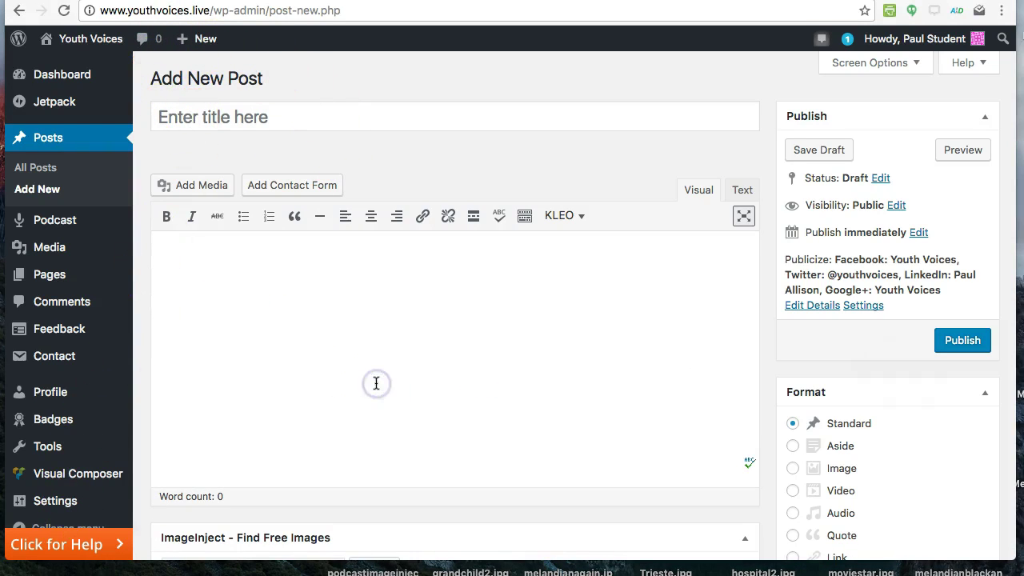
scroll(380, 383, down, 5)
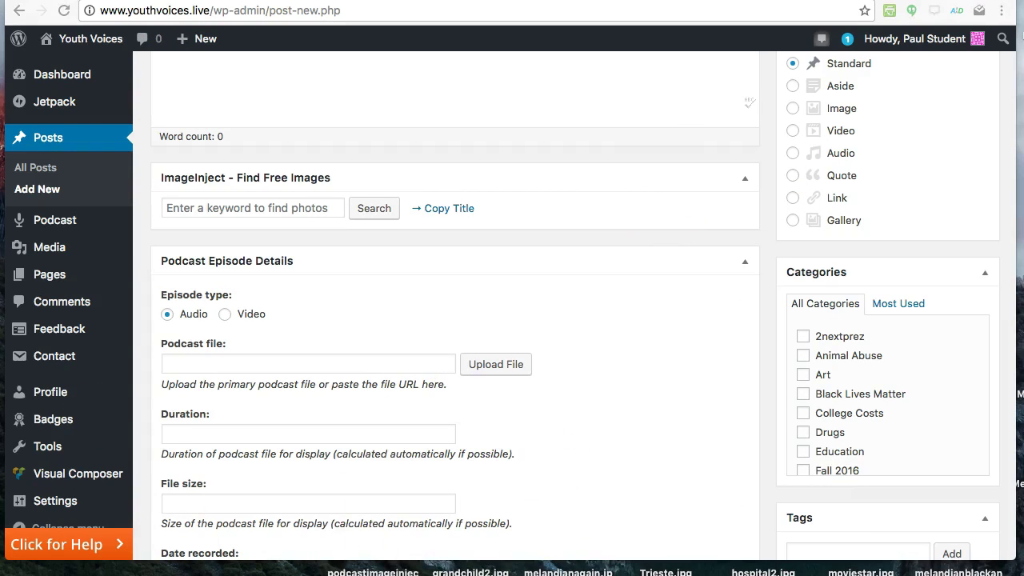
scroll(224, 376, up, 5)
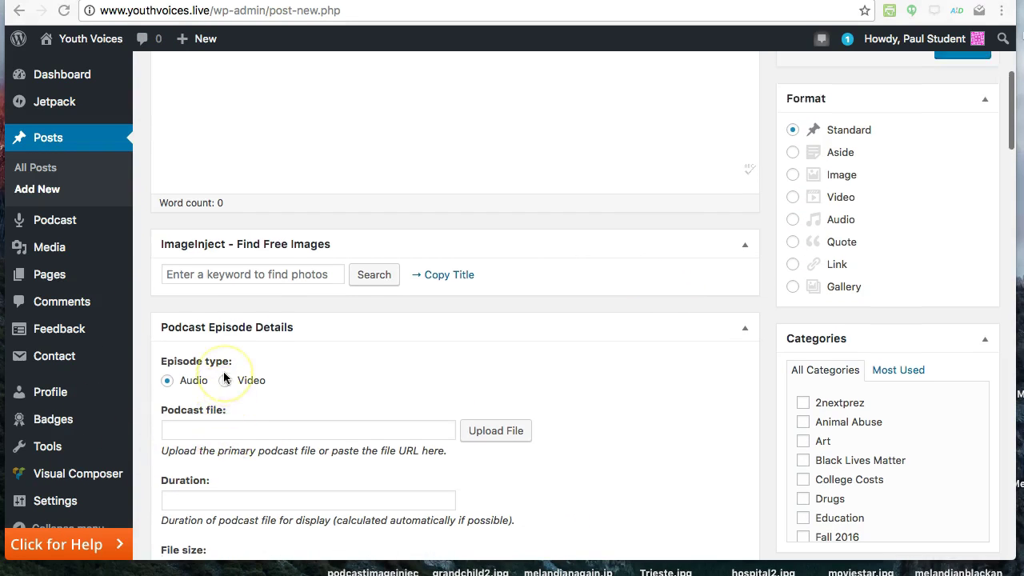
scroll(224, 376, down, 5)
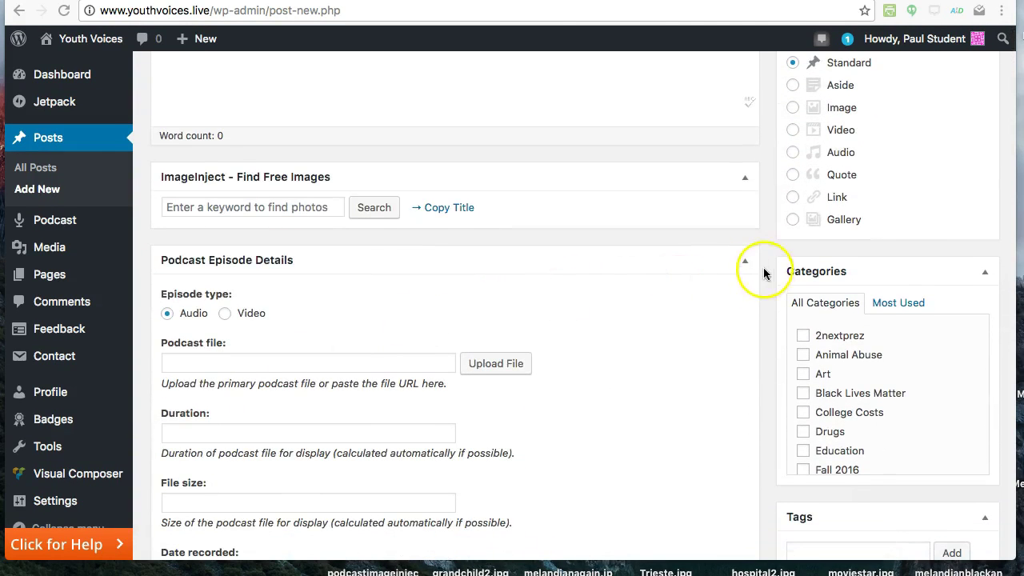
click(745, 264)
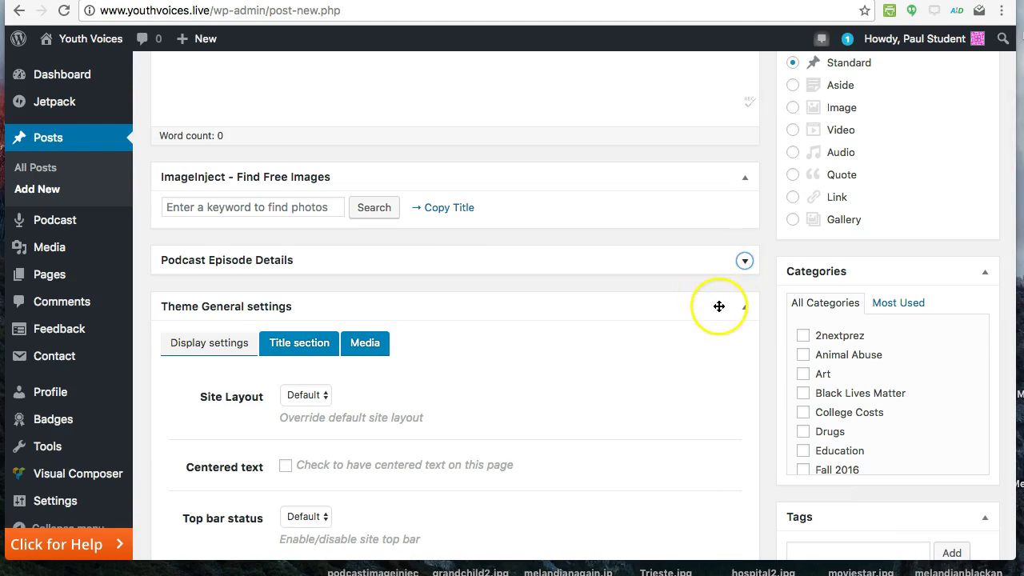
click(744, 312)
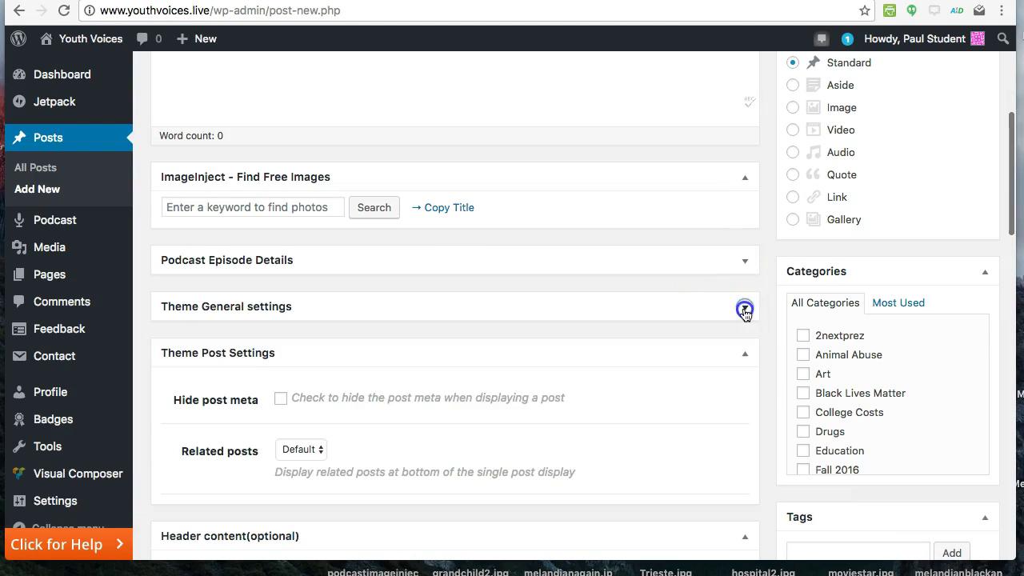
click(743, 179)
Collapse the Theme Post Settings, Header content and Bottom content boxes
scroll(565, 299, down, 1)
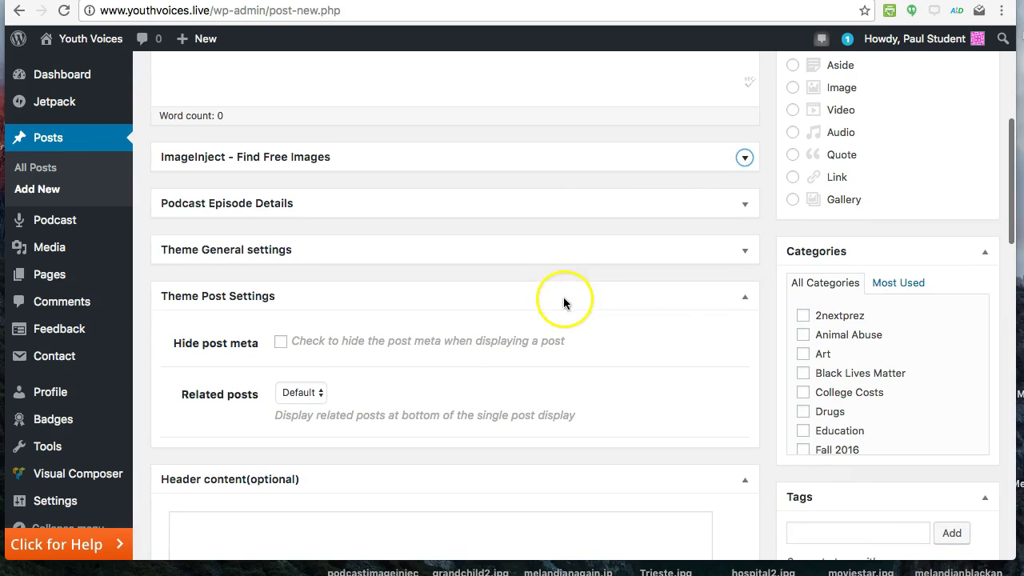
click(746, 300)
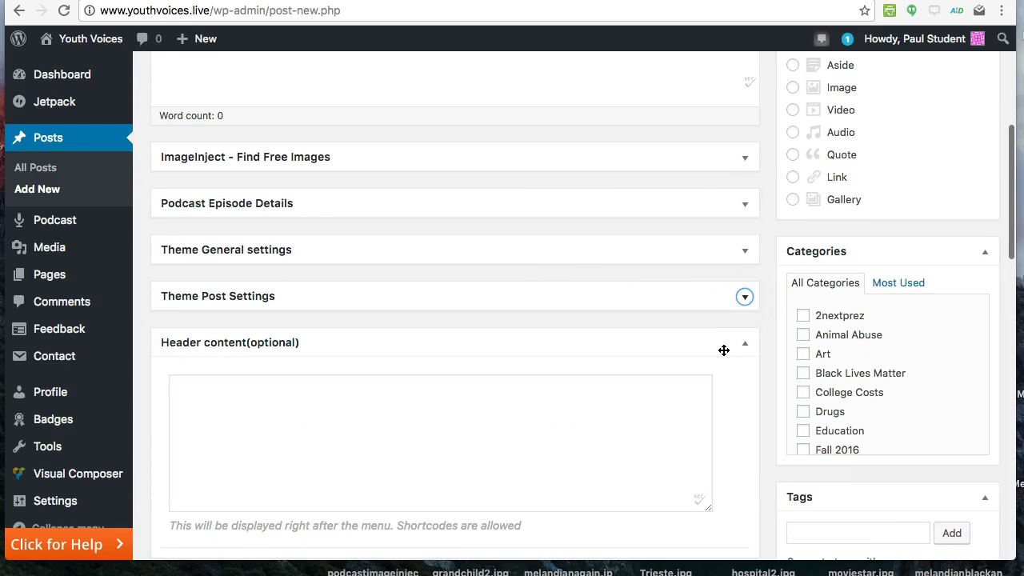
scroll(722, 350, down, 1)
click(748, 327)
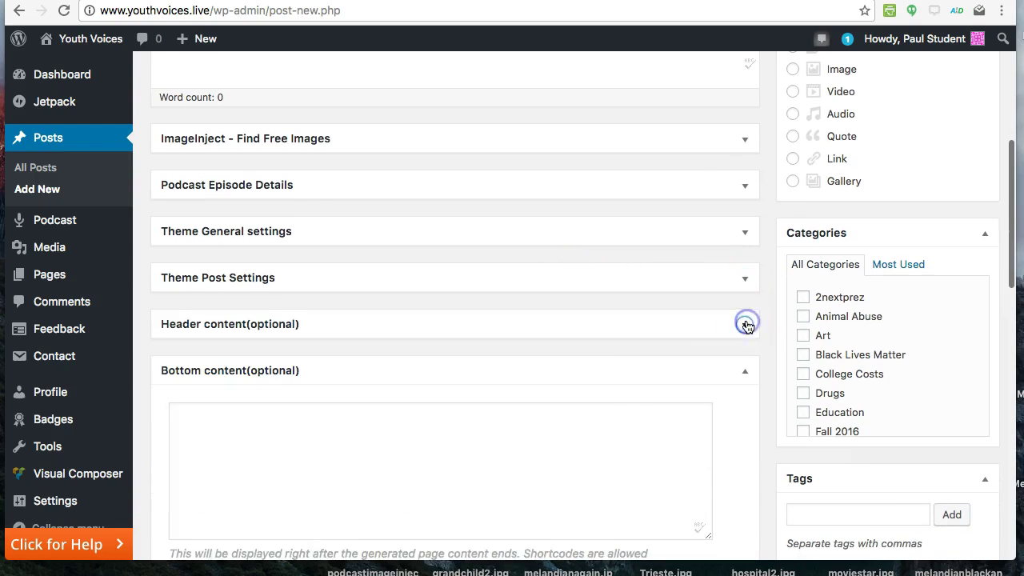
scroll(664, 360, down, 2)
click(742, 333)
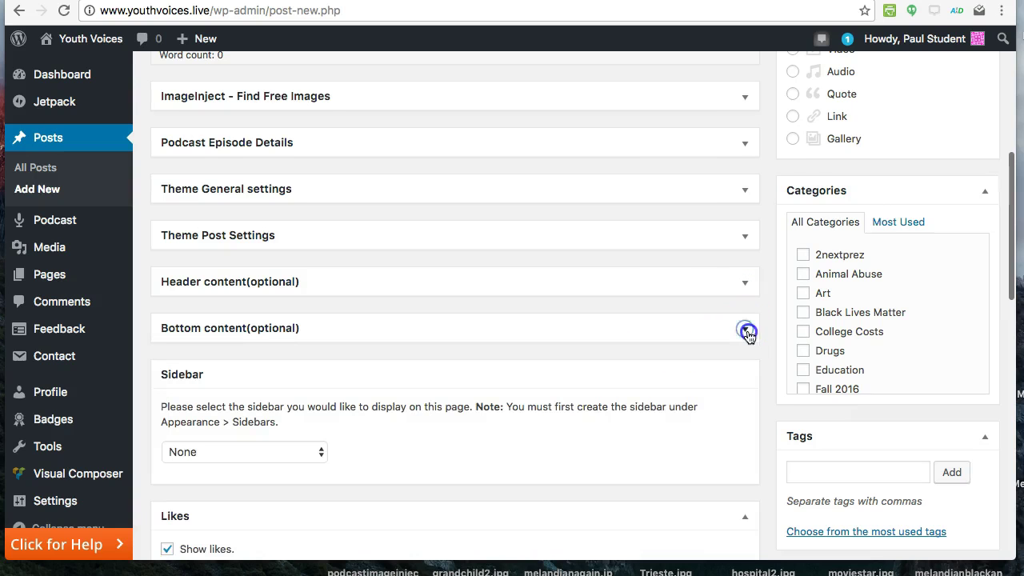
Collapse the Likes and License boxes further down the post form
scroll(646, 403, down, 1)
scroll(711, 411, down, 3)
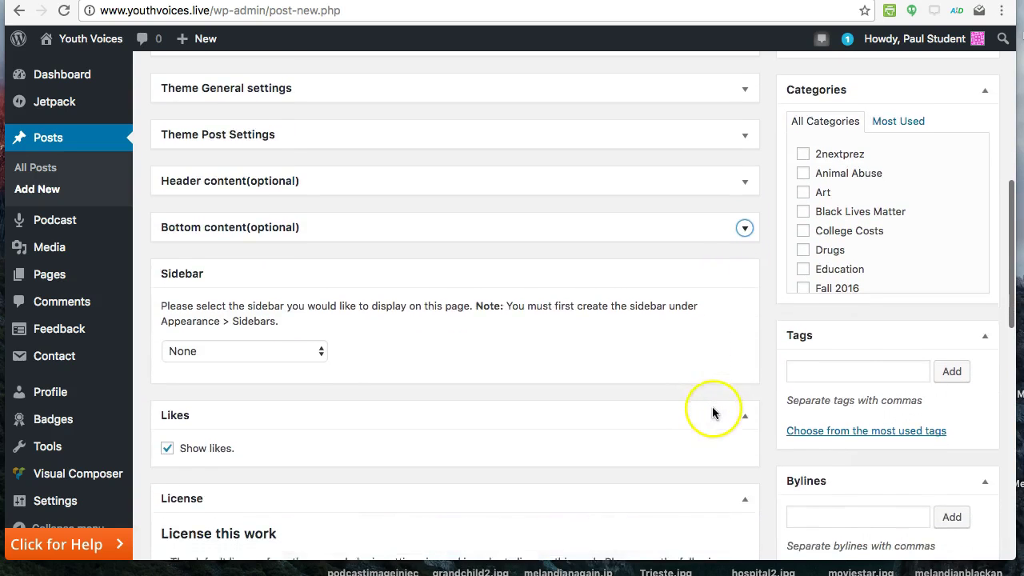
click(743, 413)
scroll(745, 412, down, 2)
click(747, 422)
Place the License box directly below Podcast Episode Details and expand the ImageInject box again
scroll(496, 194, up, 10)
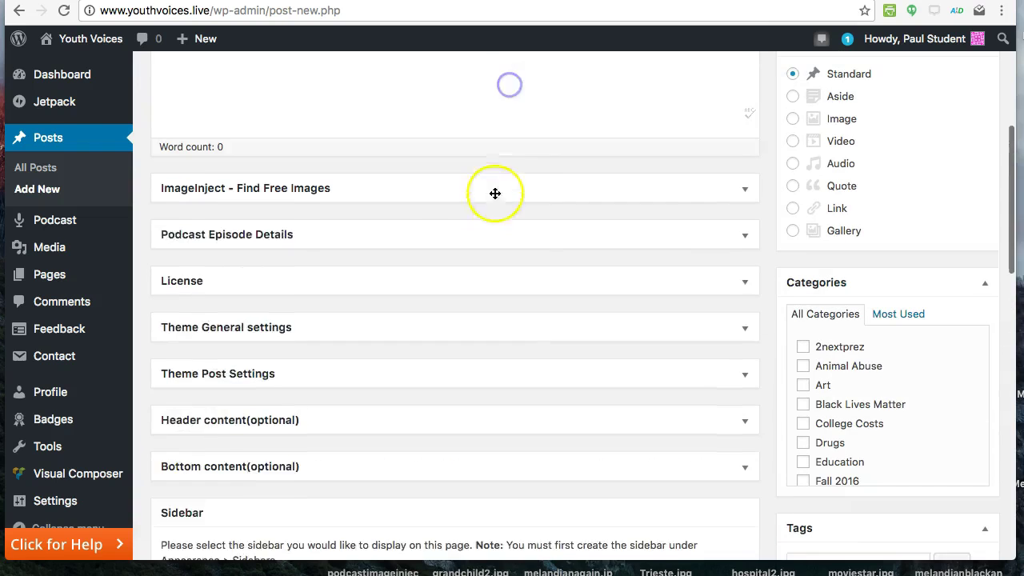
click(496, 195)
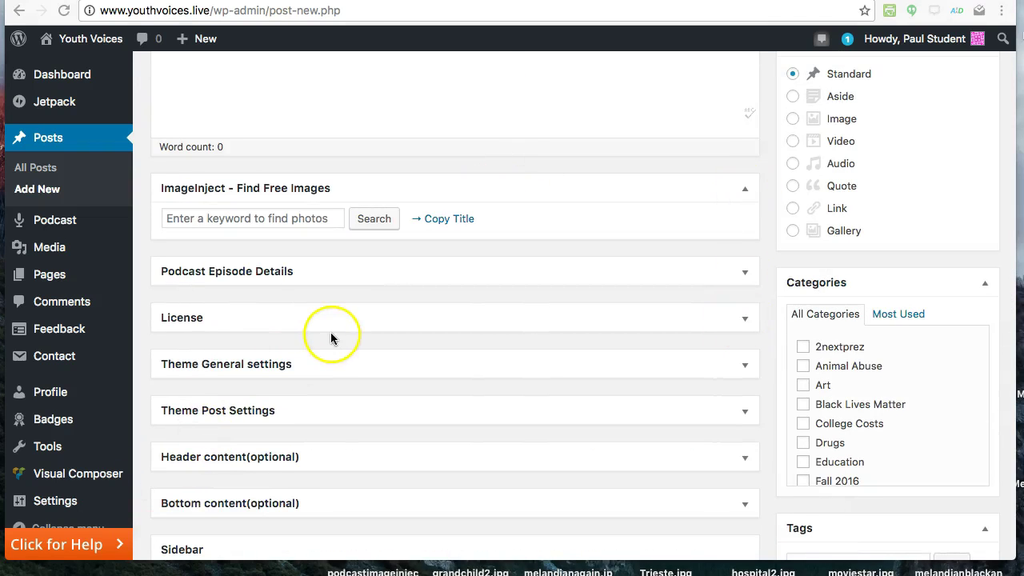
scroll(331, 269, up, 5)
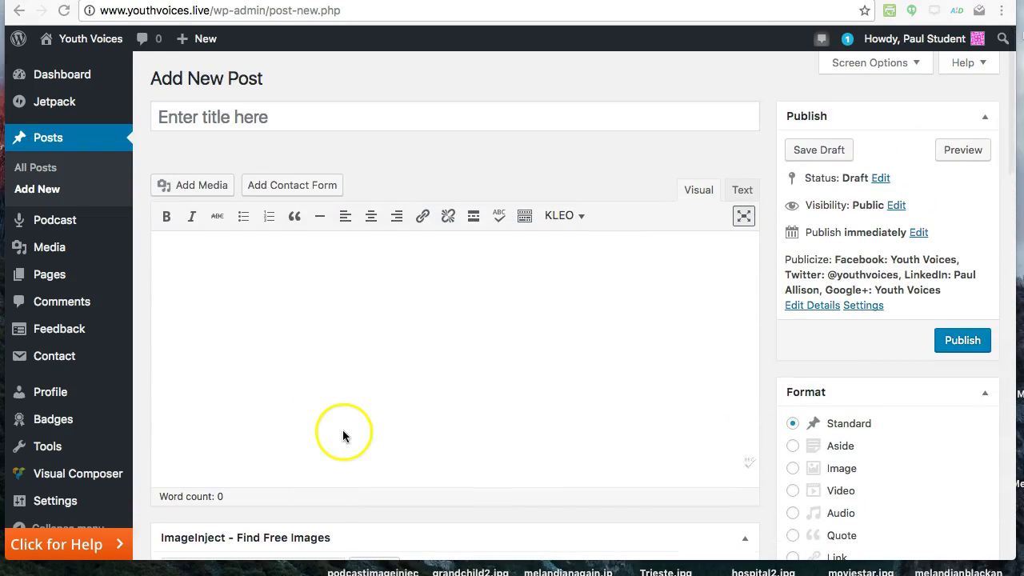
Title the new post "How public can I be?"
click(296, 116)
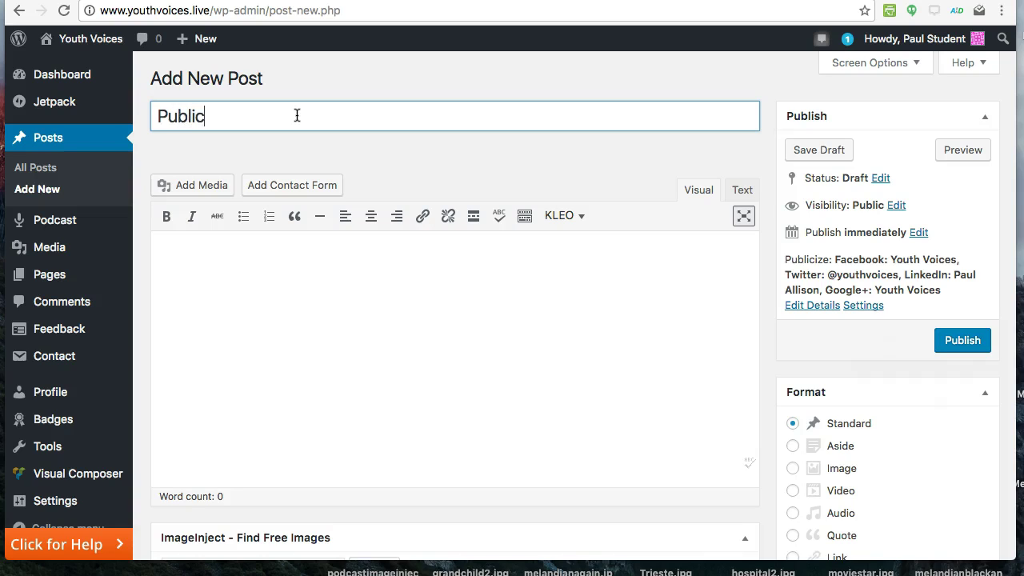
text(Public)
key(BackSpace)
key(BackSpace)
key(BackSpace)
key(BackSpace)
key(BackSpace)
key(BackSpace)
text(How public can I be)
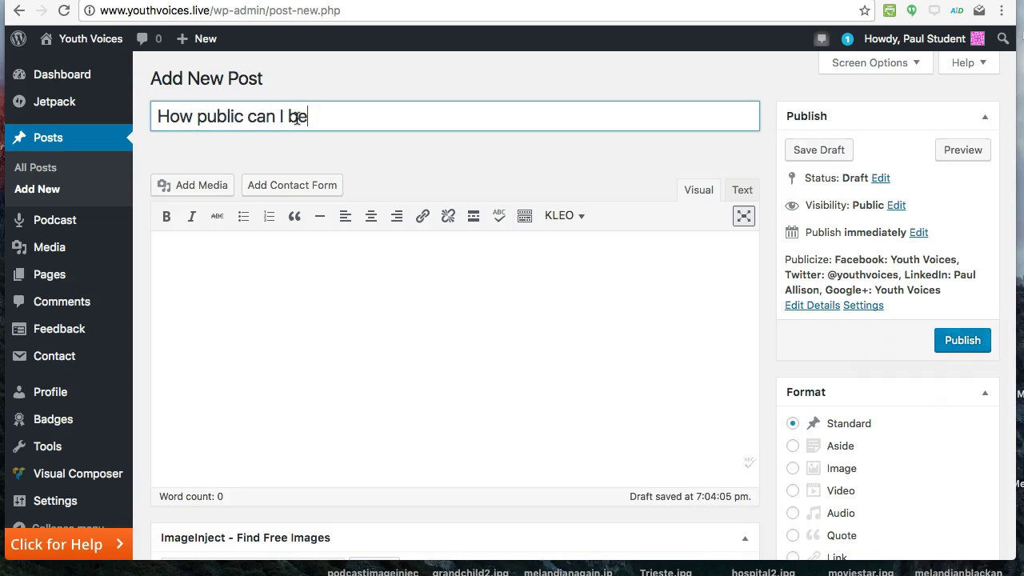
text(?)
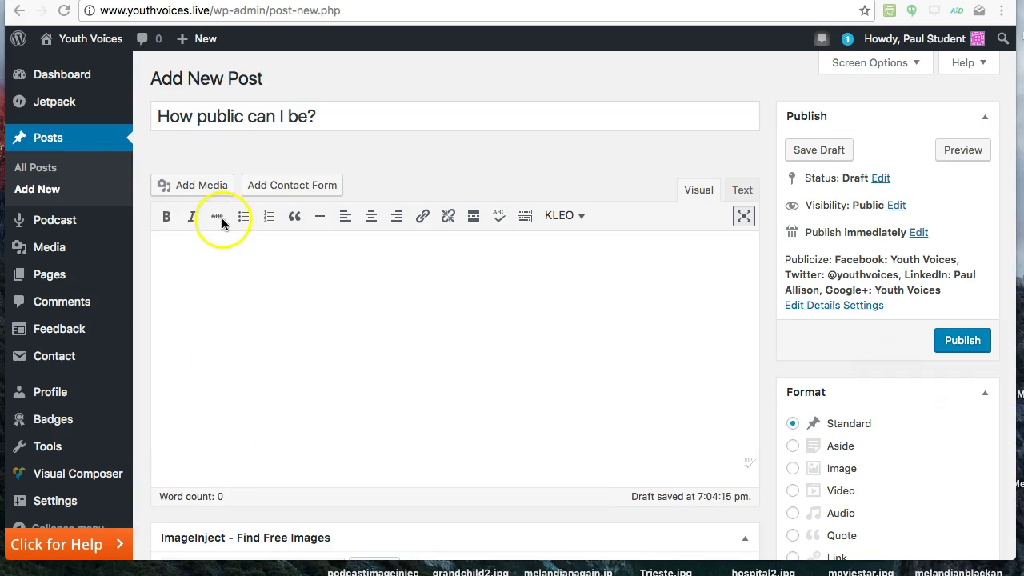
Copy the full text of the Google Doc "Youth Voices asks: How public do you want to be?" into the post body
click(206, 256)
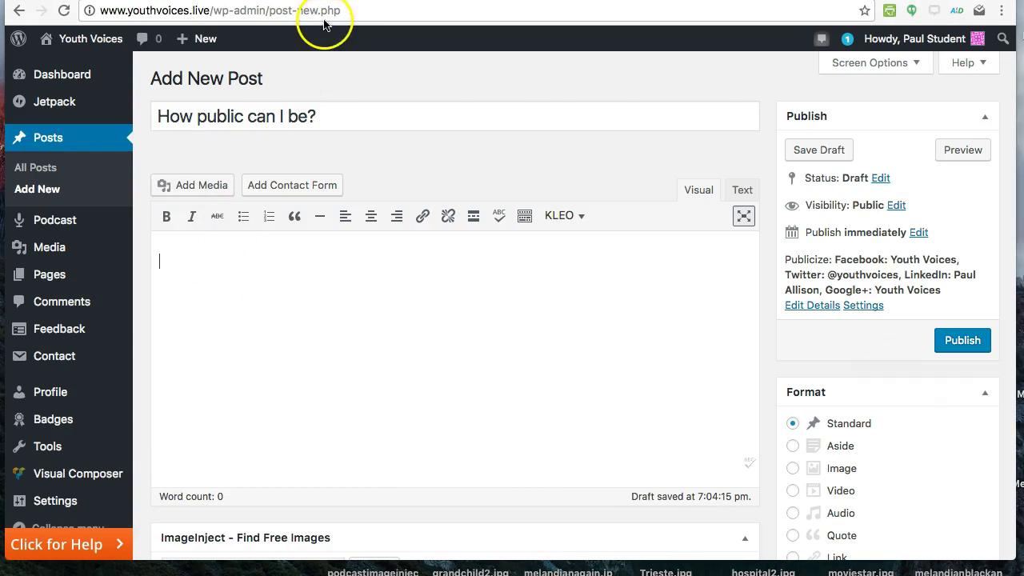
key(ctrl+Tab)
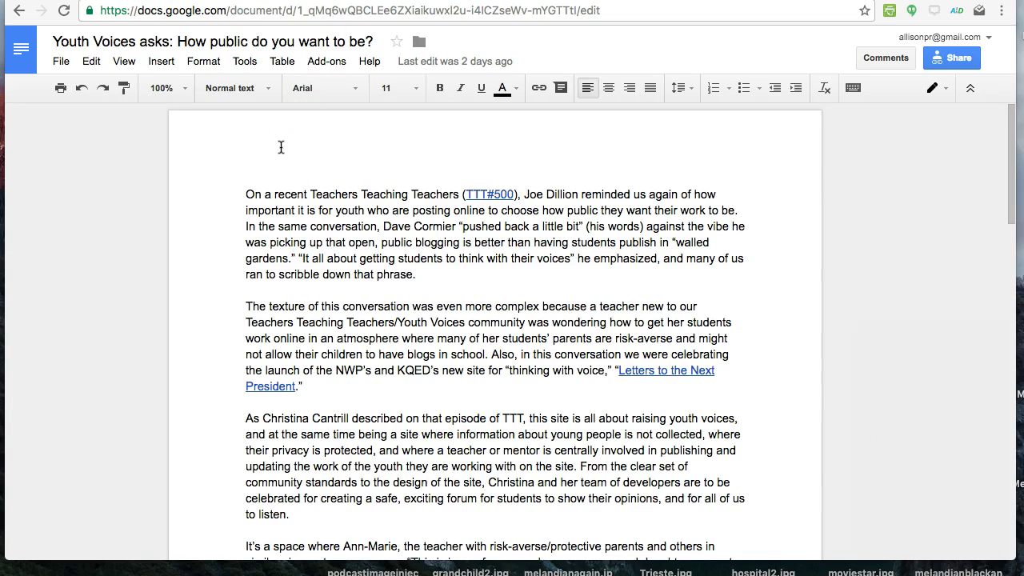
key(ctrl+a)
key(ctrl+c)
key(ctrl+Tab)
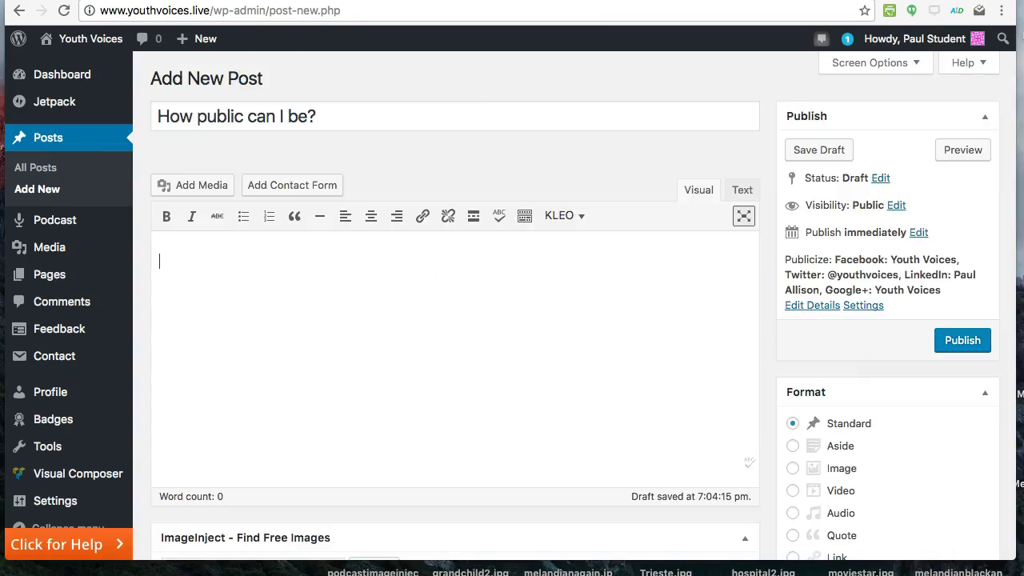
key(ctrl+v)
Search ImageInject for free images using the keyword "open"
scroll(297, 388, down, 10)
scroll(298, 387, up, 7)
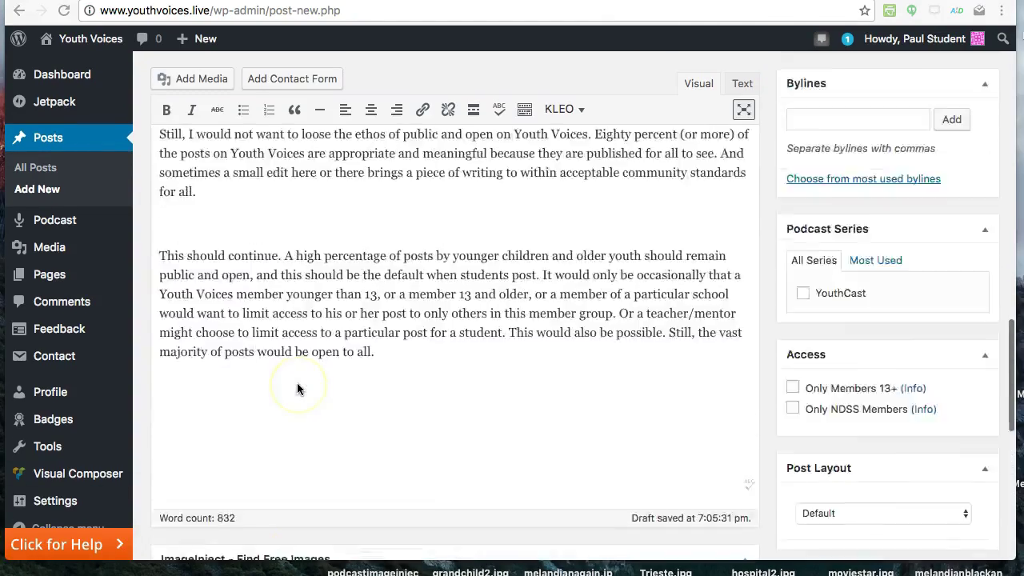
scroll(298, 389, down, 4)
scroll(298, 388, down, 3)
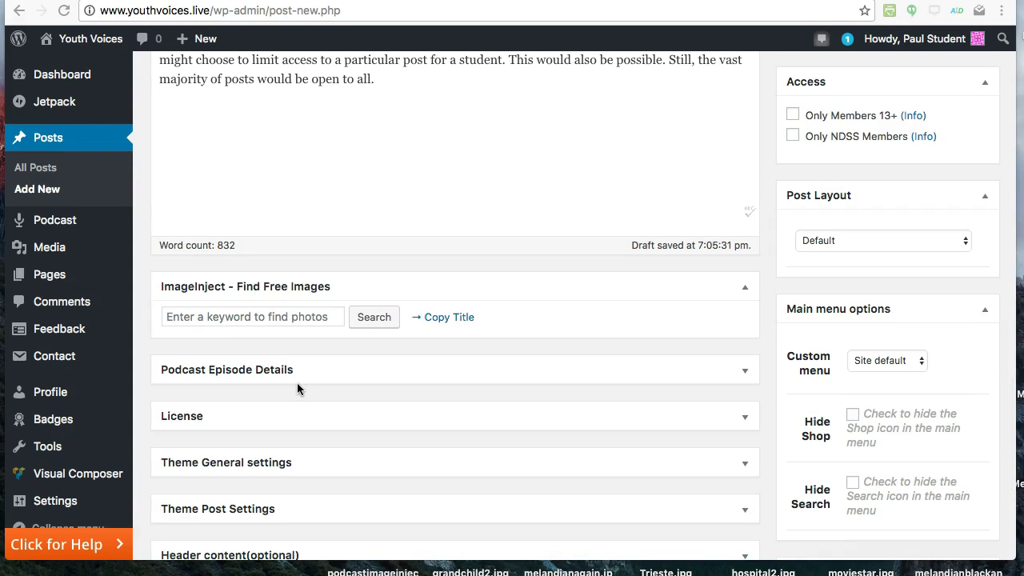
click(288, 317)
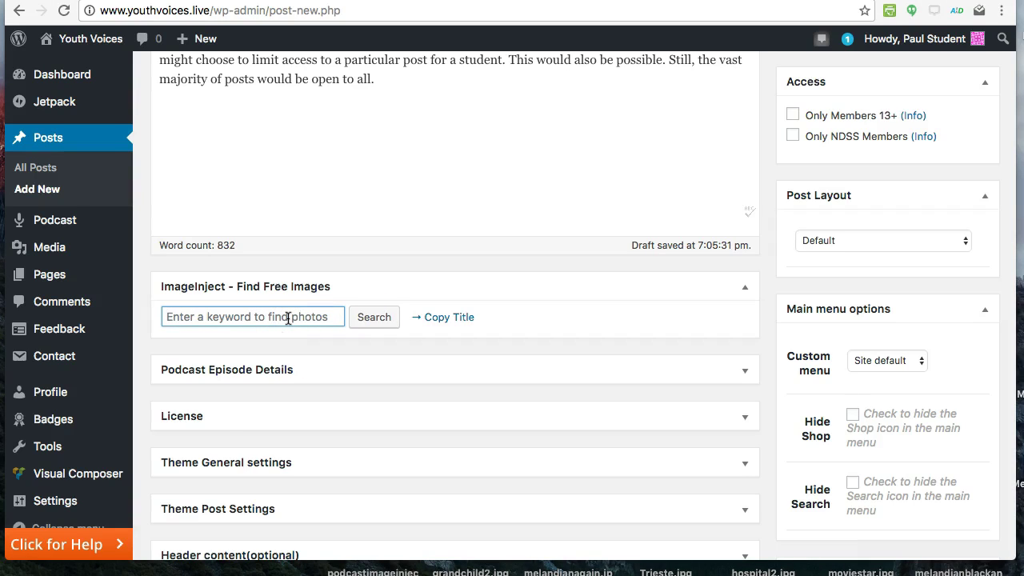
click(193, 316)
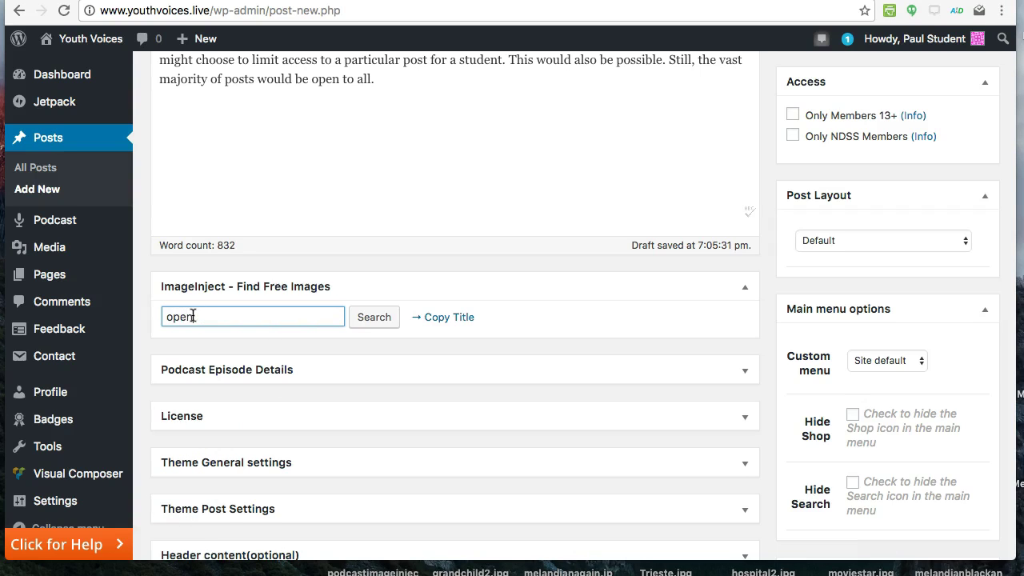
click(362, 319)
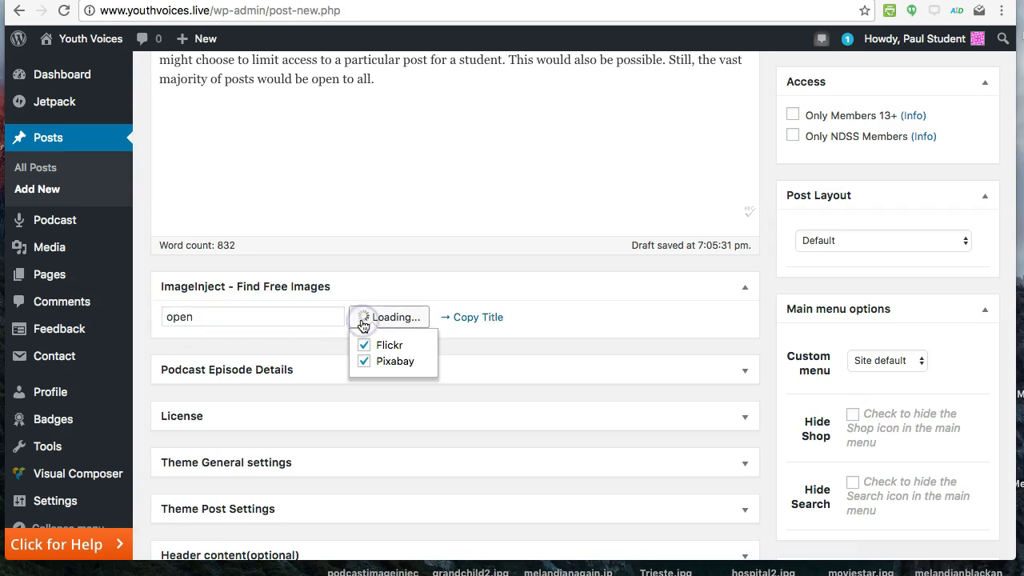
Browse the Pixabay and Flickr results for "open" and choose the dark photo of a glowing head in profile as the featured image
scroll(362, 322, down, 10)
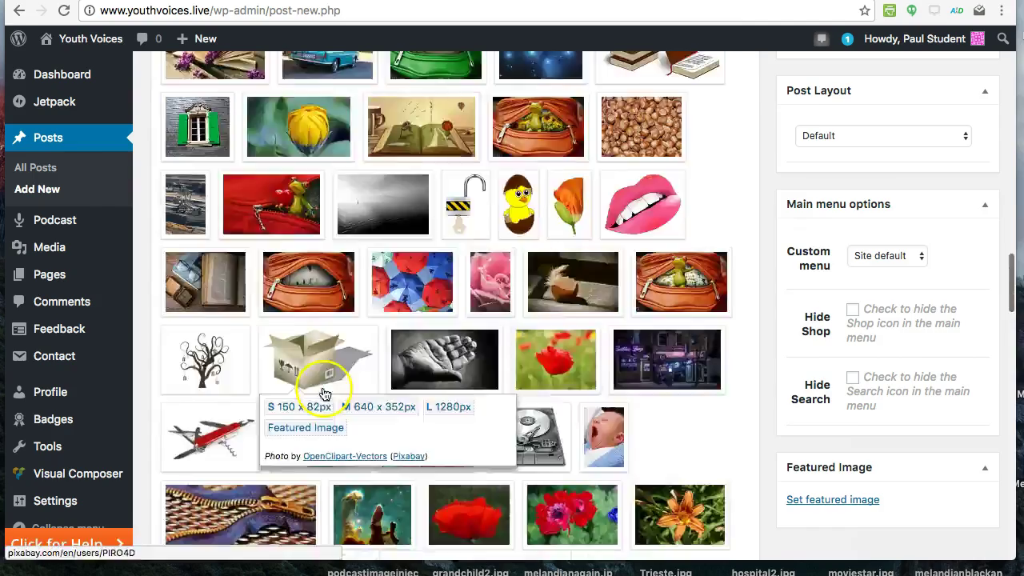
scroll(182, 460, down, 5)
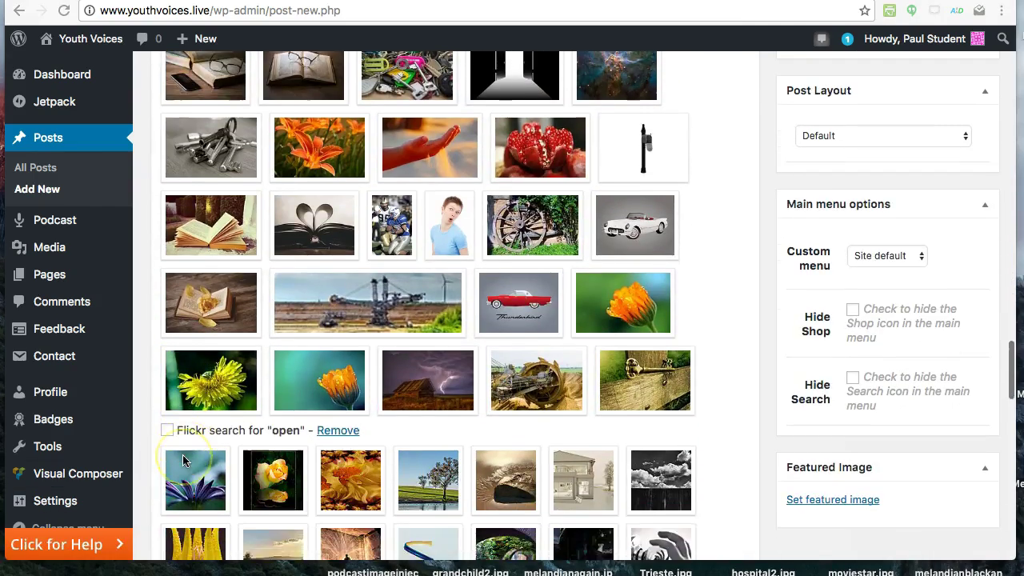
scroll(182, 460, down, 15)
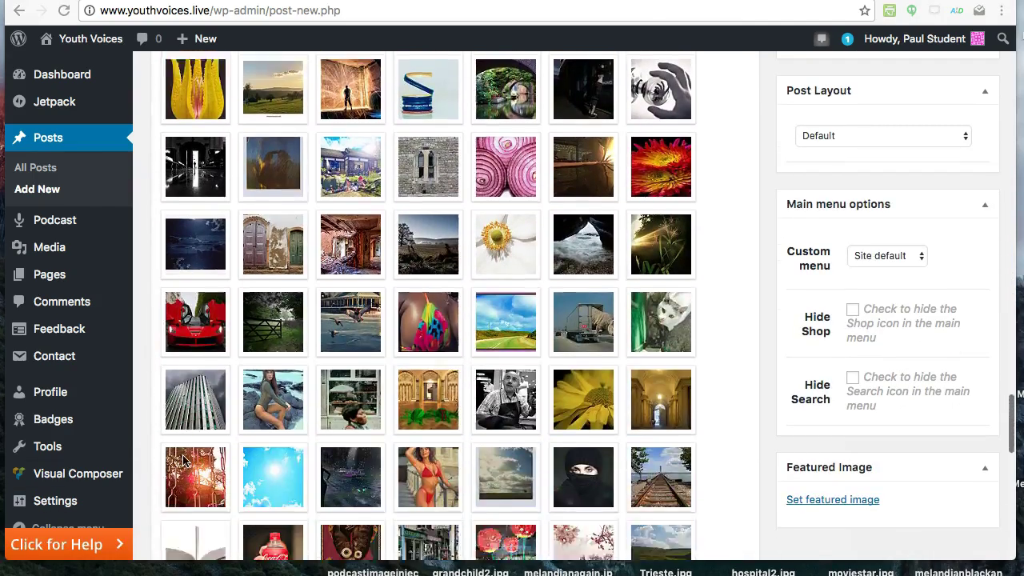
scroll(182, 460, up, 5)
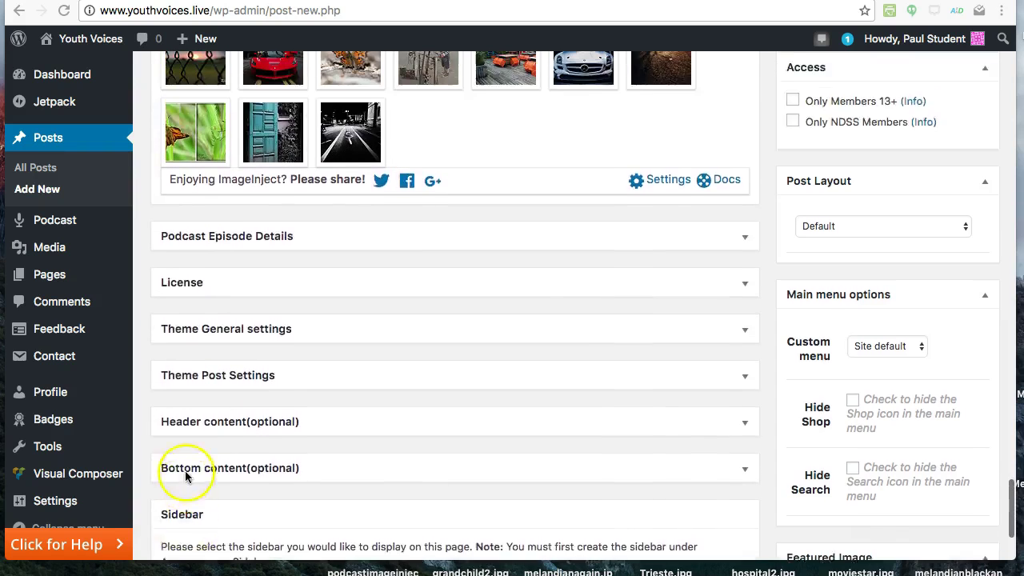
scroll(190, 494, up, 1)
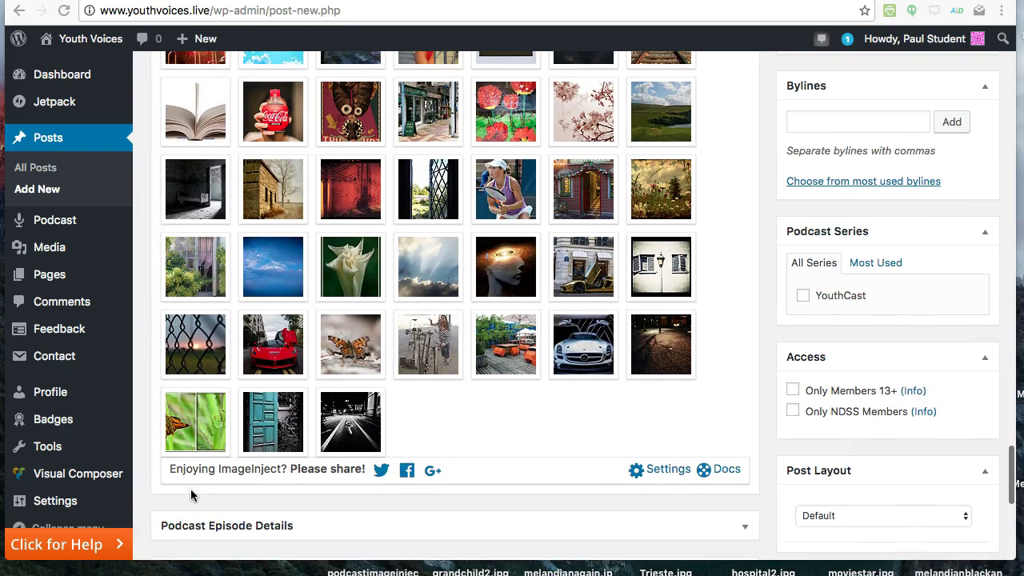
click(197, 521)
scroll(272, 384, up, 3)
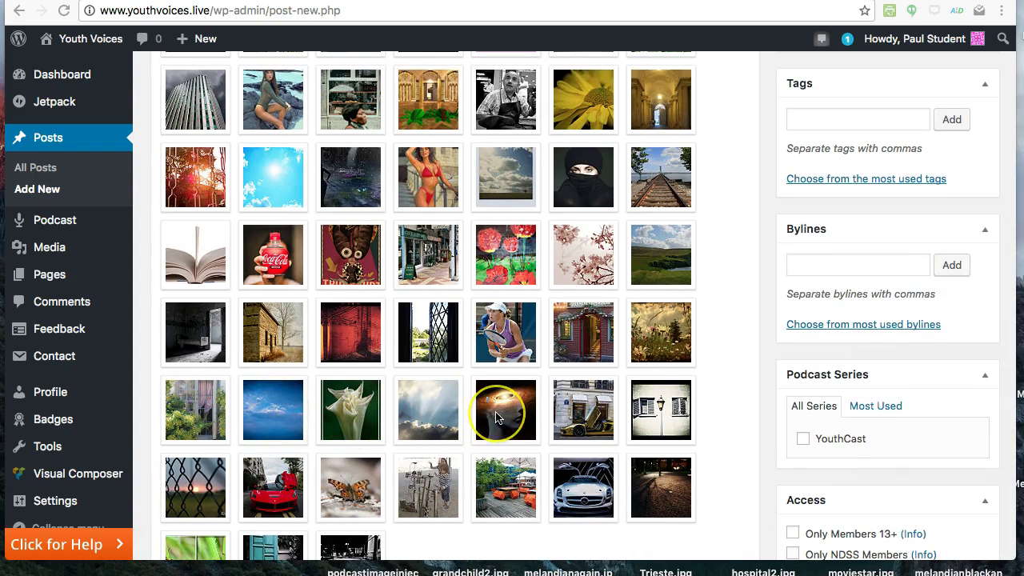
click(496, 415)
scroll(498, 416, up, 1)
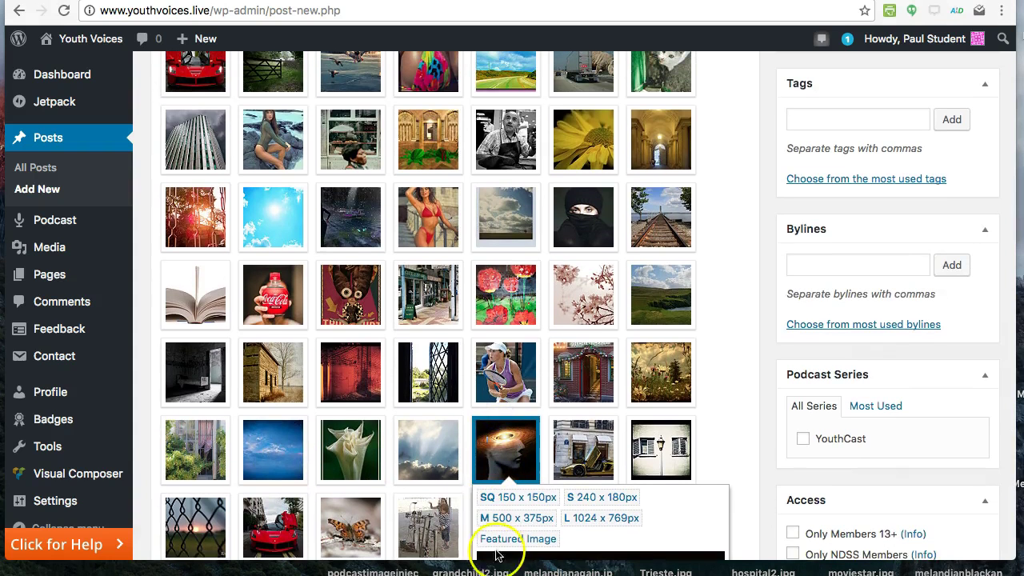
click(497, 539)
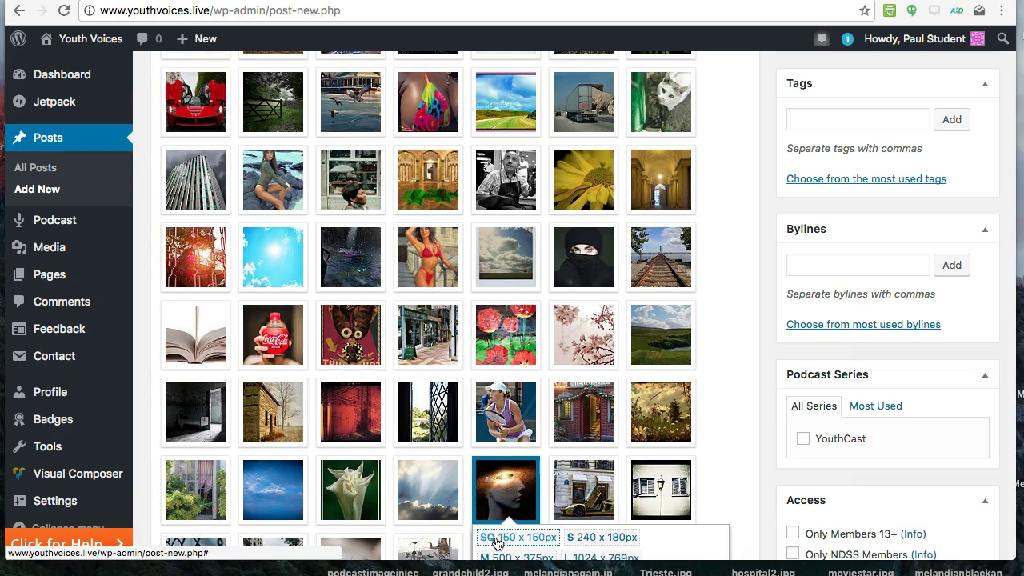
click(496, 543)
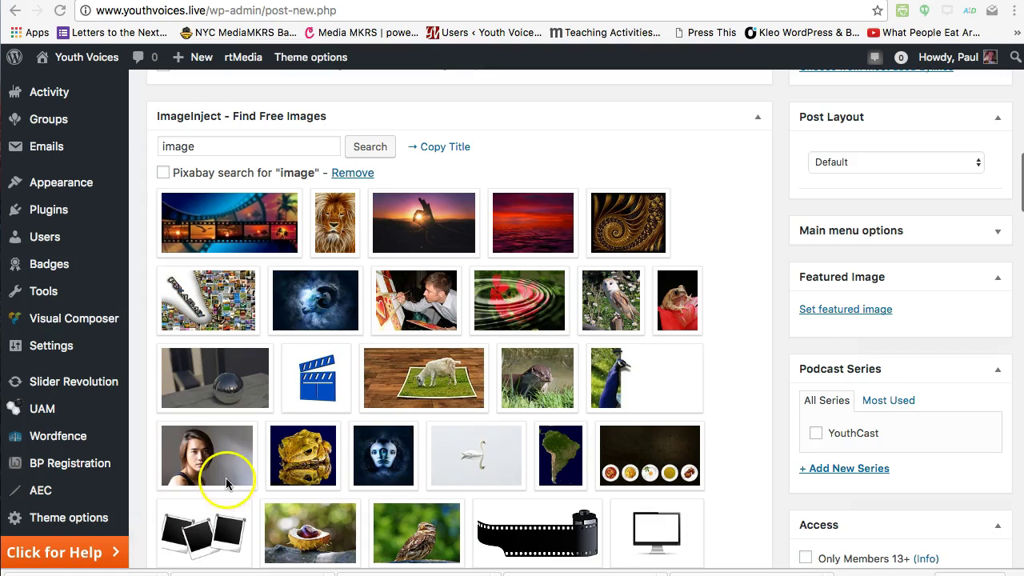
In the post form with the "image" search, choose the Flickr photo of the hammock as the featured image
scroll(372, 349, down, 10)
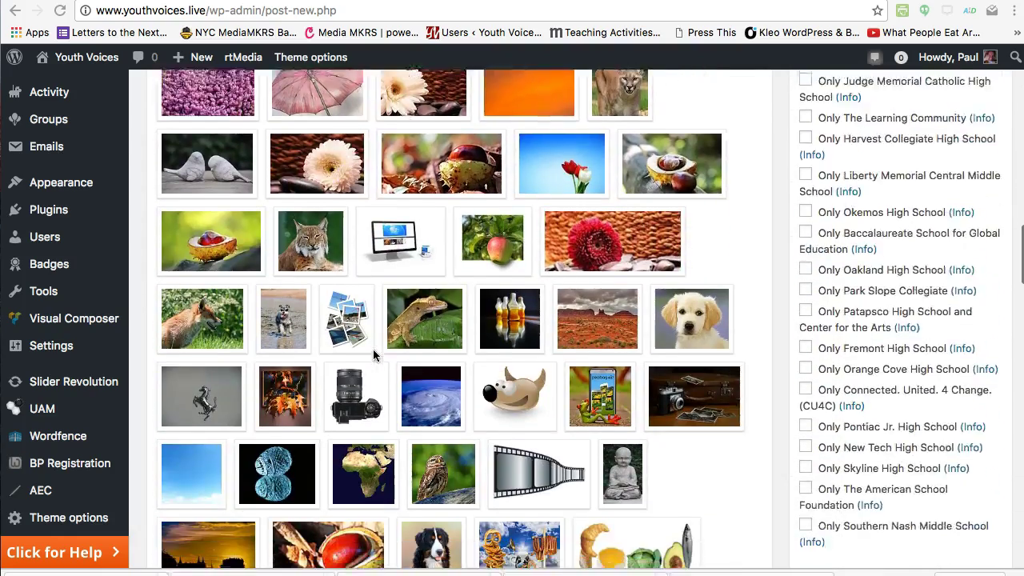
scroll(373, 349, down, 10)
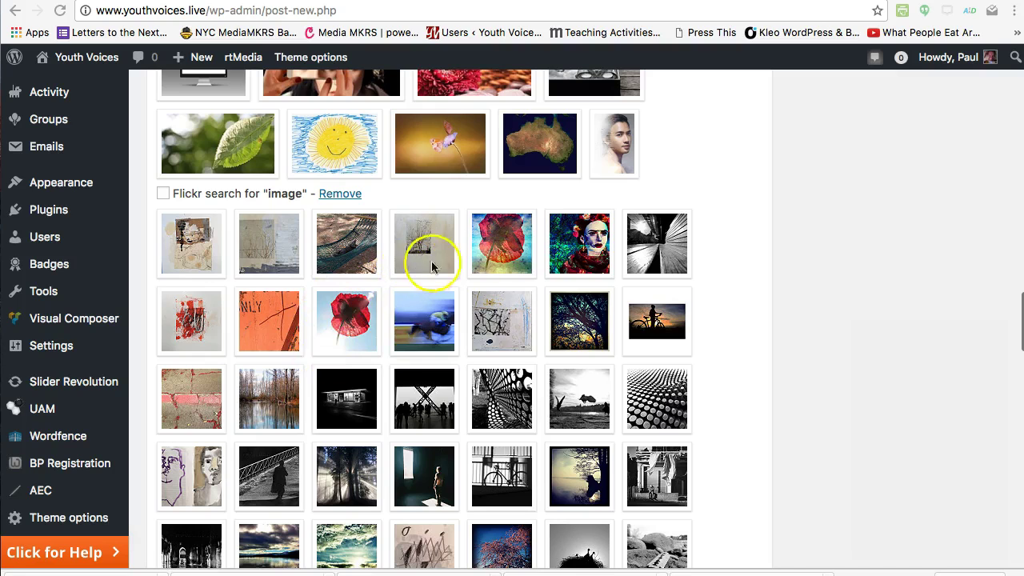
click(353, 259)
scroll(353, 264, up, 1)
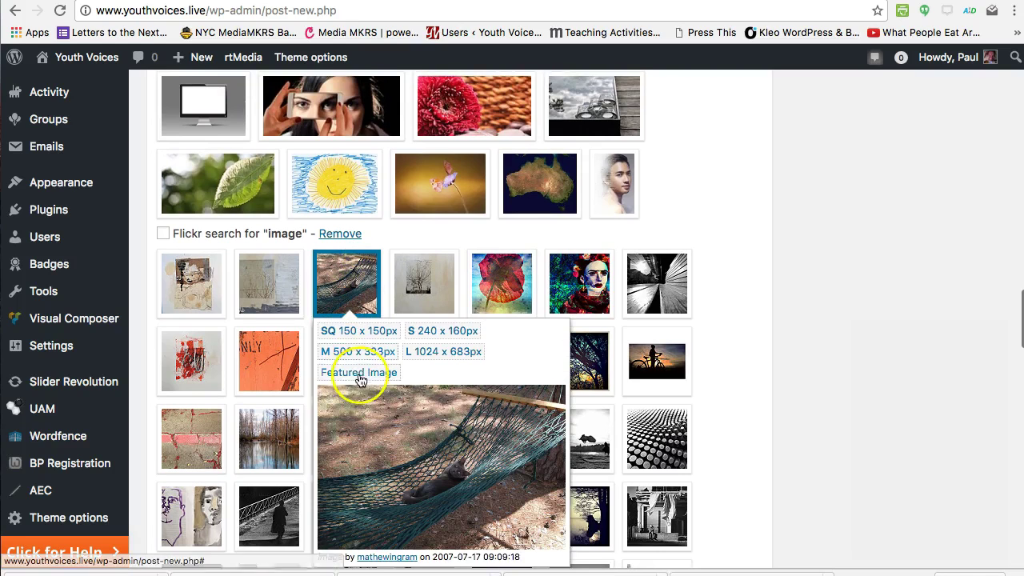
click(360, 373)
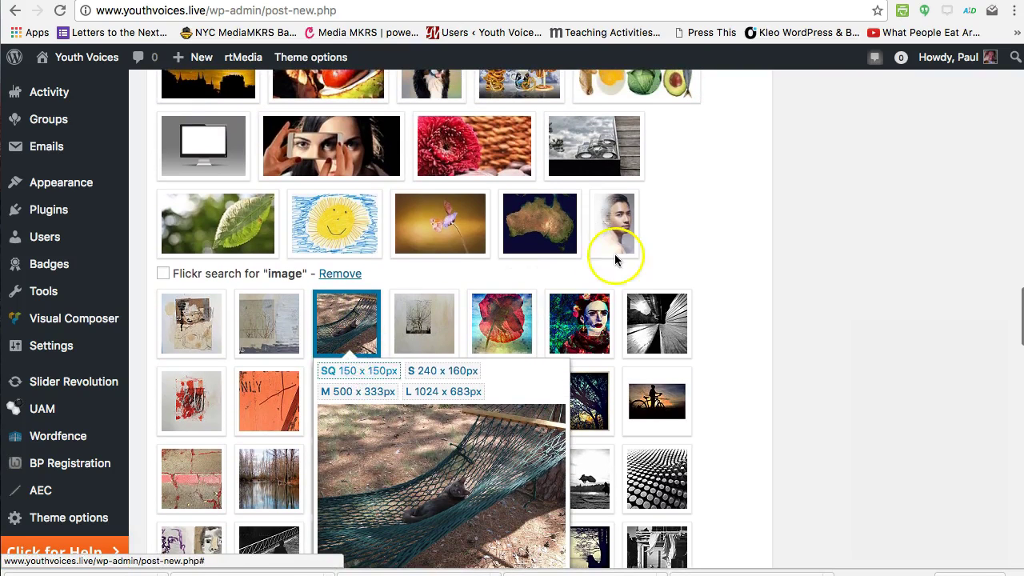
Assign the hammock photo from the media library as the post's featured image
scroll(803, 263, down, 2)
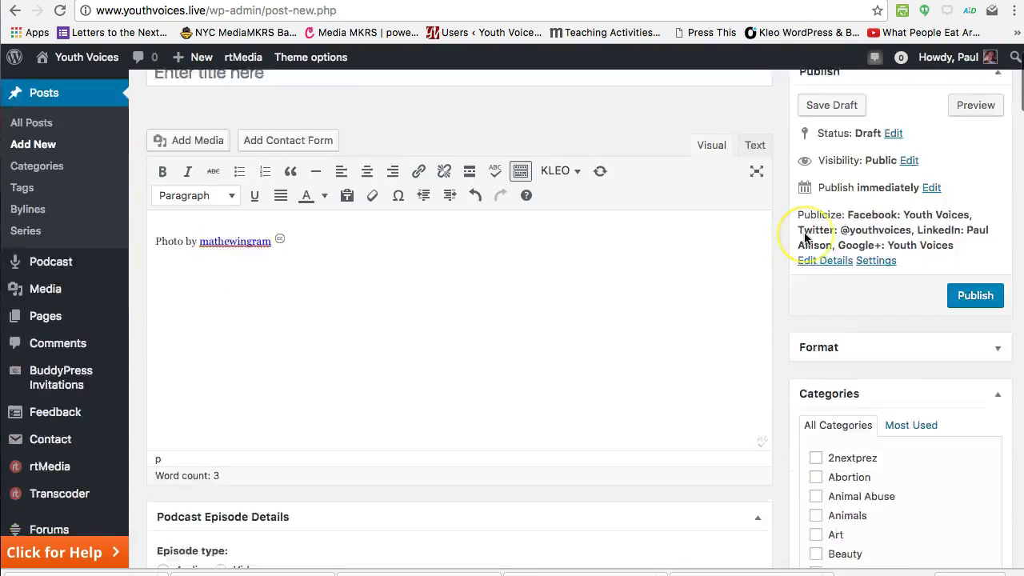
scroll(804, 237, down, 5)
scroll(804, 235, down, 4)
scroll(806, 480, down, 5)
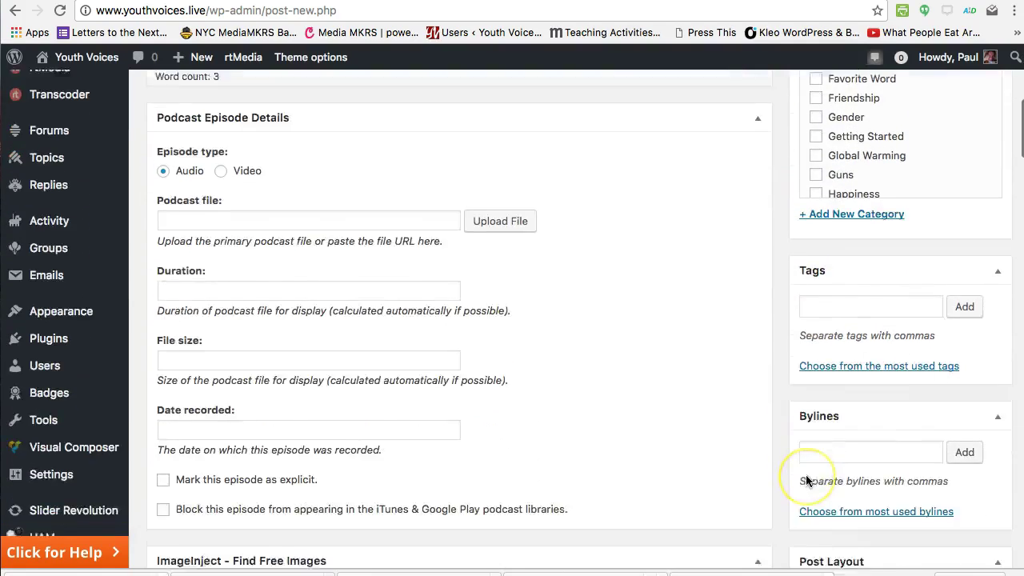
scroll(806, 480, down, 11)
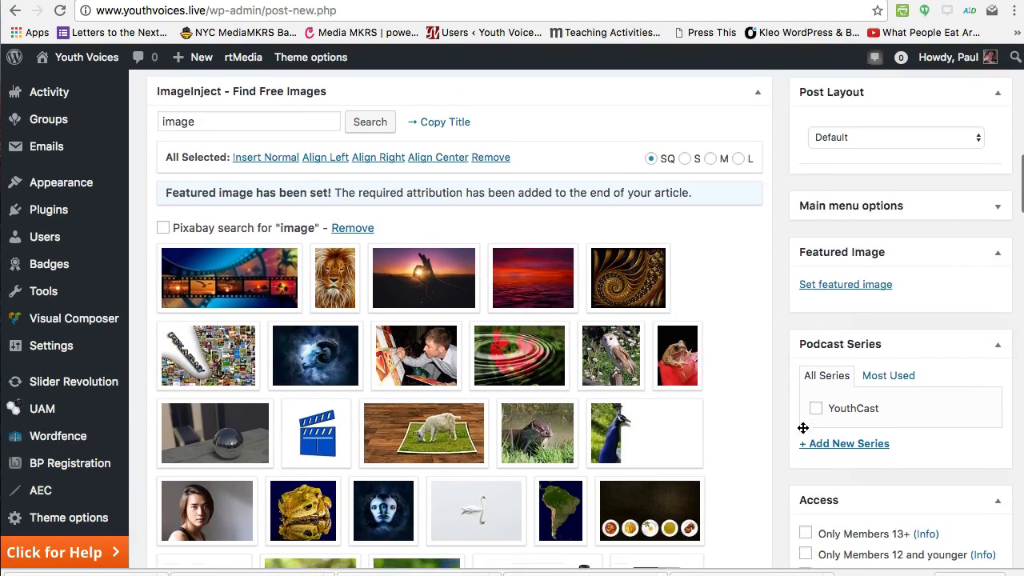
click(818, 280)
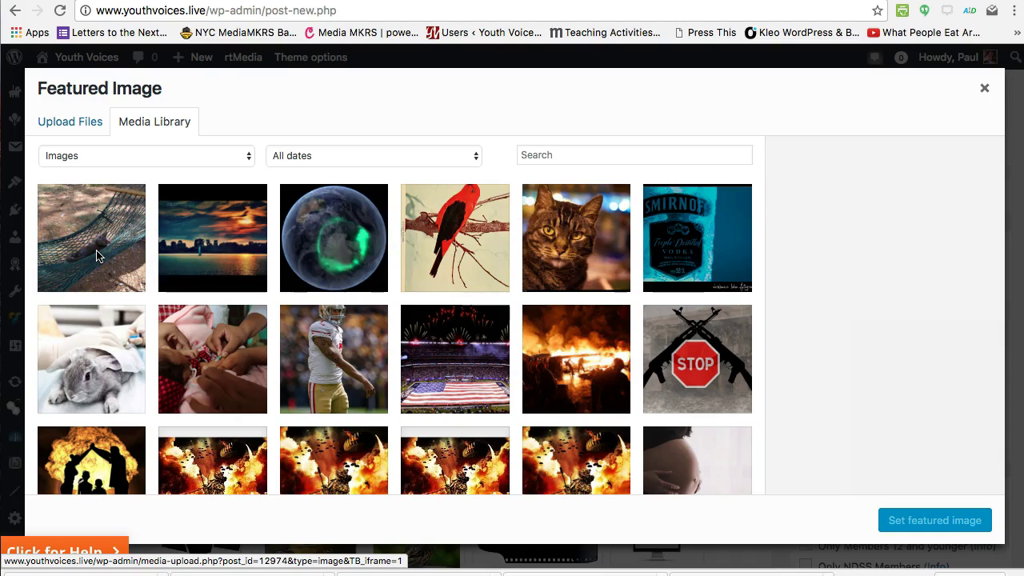
click(298, 249)
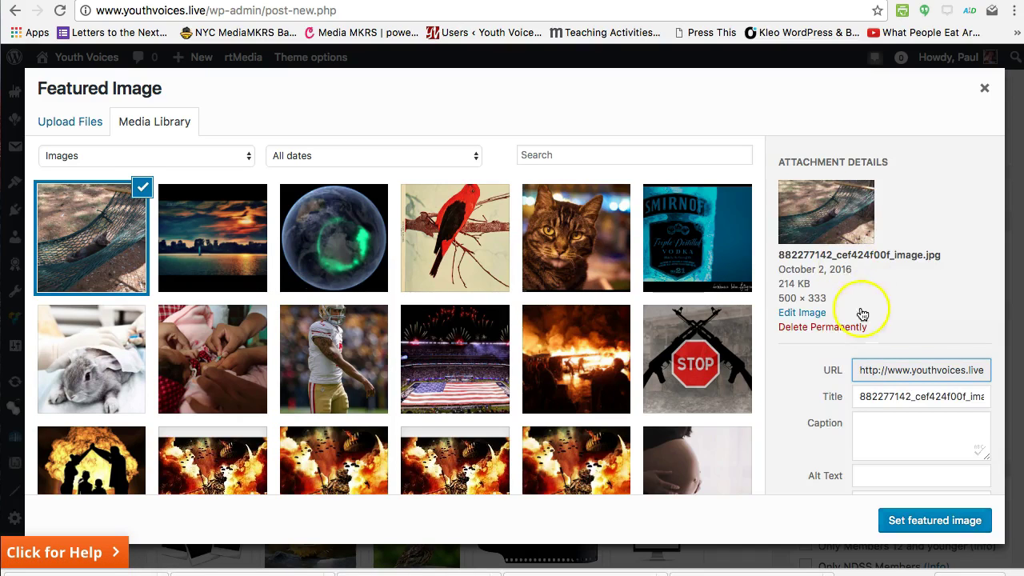
scroll(852, 293, down, 3)
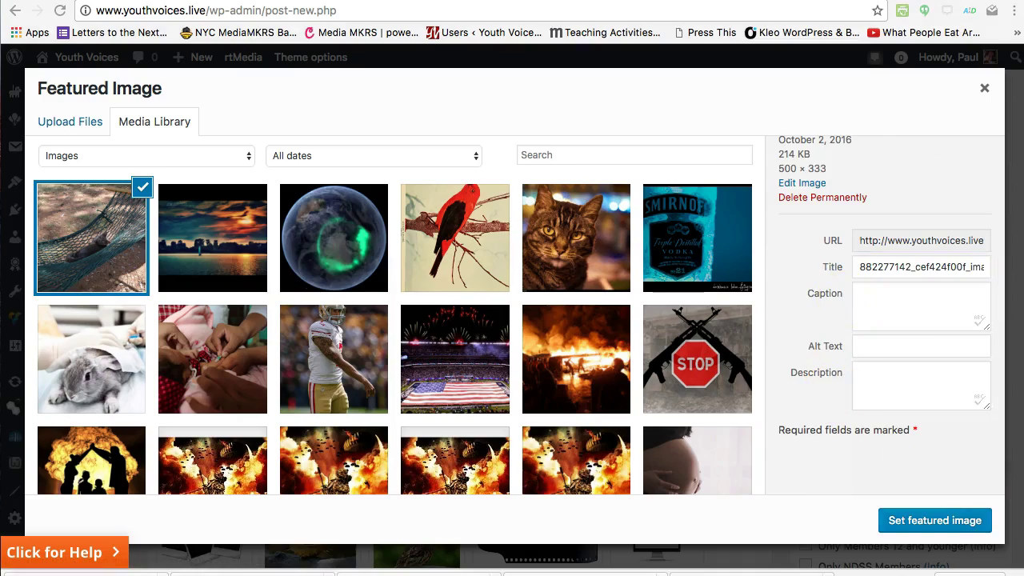
click(914, 520)
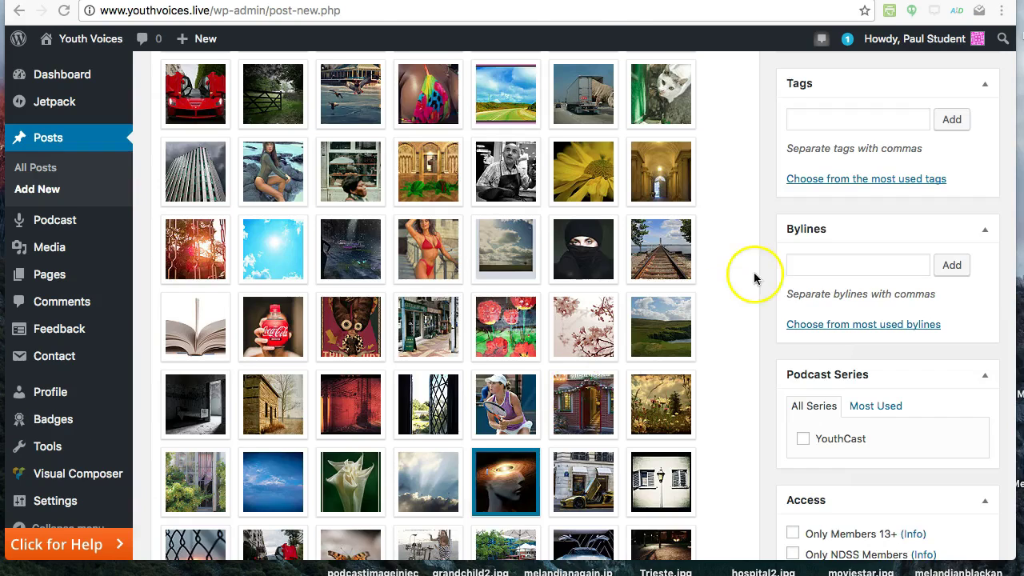
In the "How public can I be?" post, select the Inquiry category and enter the tags "open networks,Youth Voices"
scroll(754, 277, up, 5)
scroll(753, 472, down, 2)
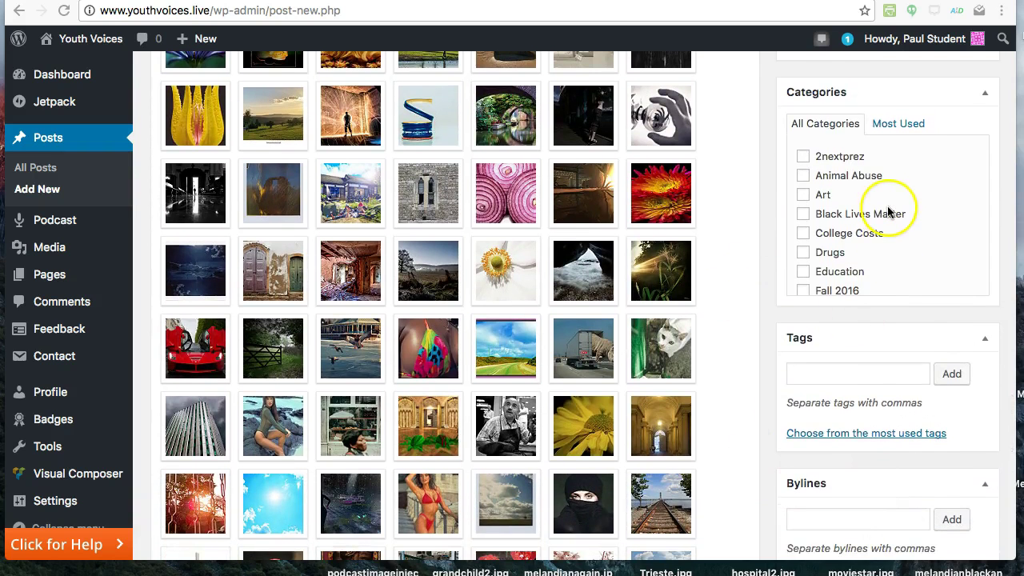
scroll(887, 240, up, 3)
scroll(883, 218, down, 1)
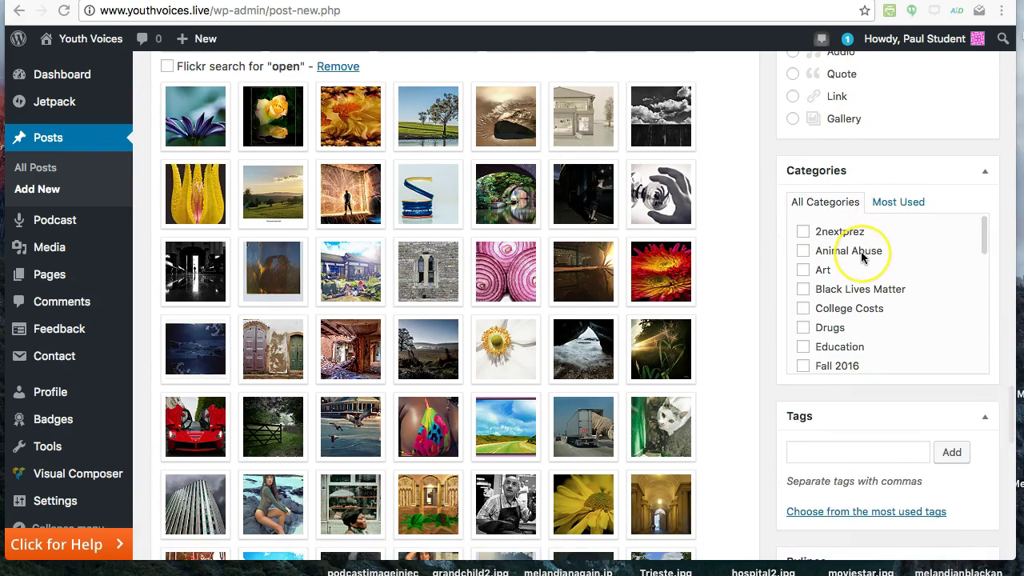
scroll(861, 253, down, 1)
scroll(861, 256, down, 5)
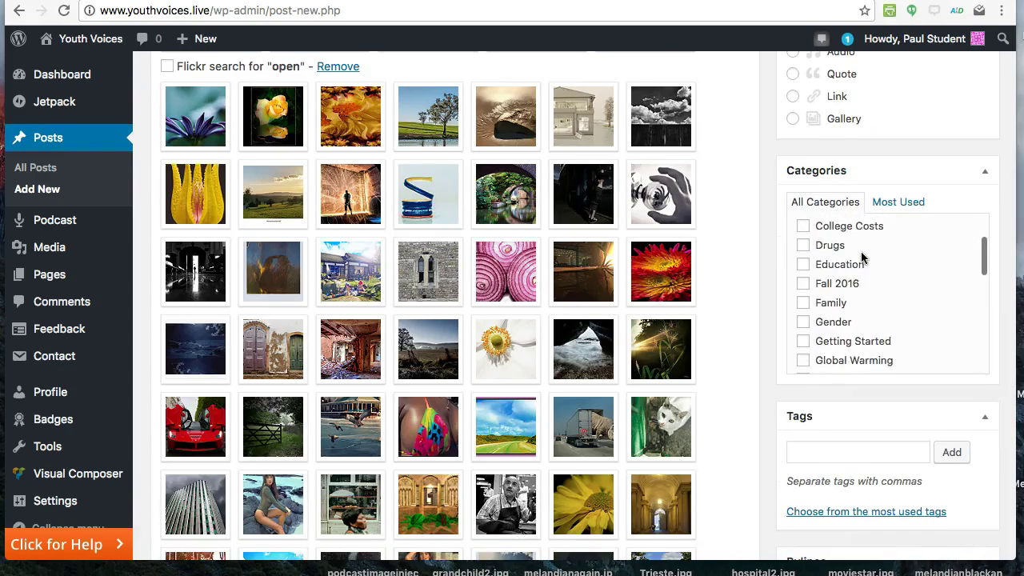
click(796, 452)
text(d Voices)
scroll(594, 331, up, 10)
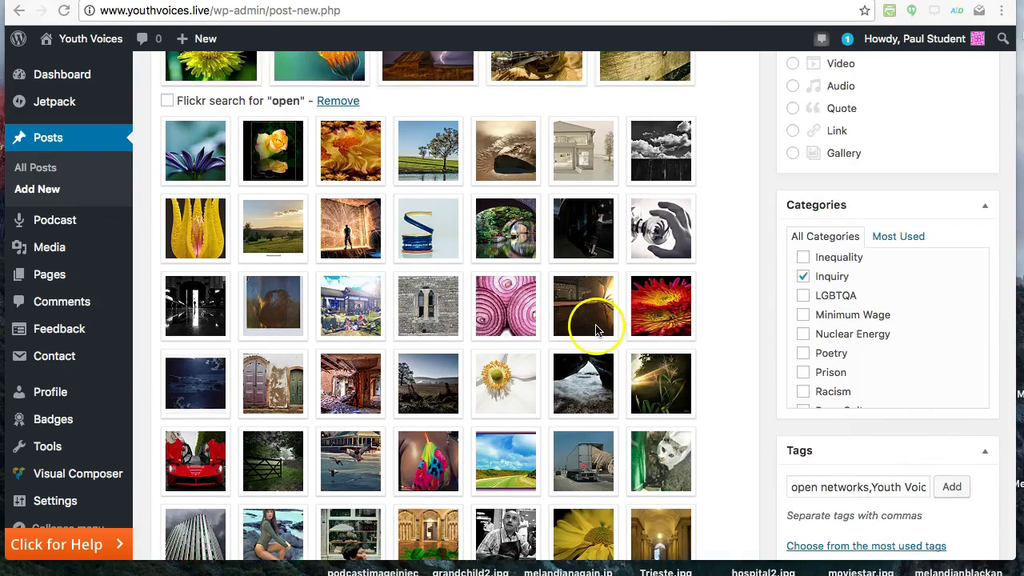
Check the Publish box and the License box below Podcast Episode Details before publishing the post
scroll(604, 370, up, 3)
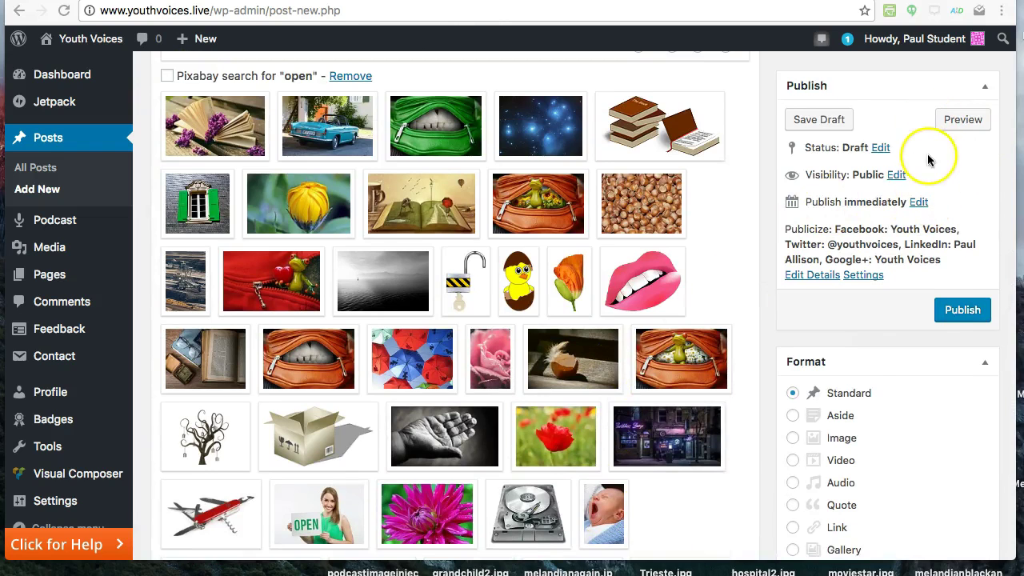
click(953, 314)
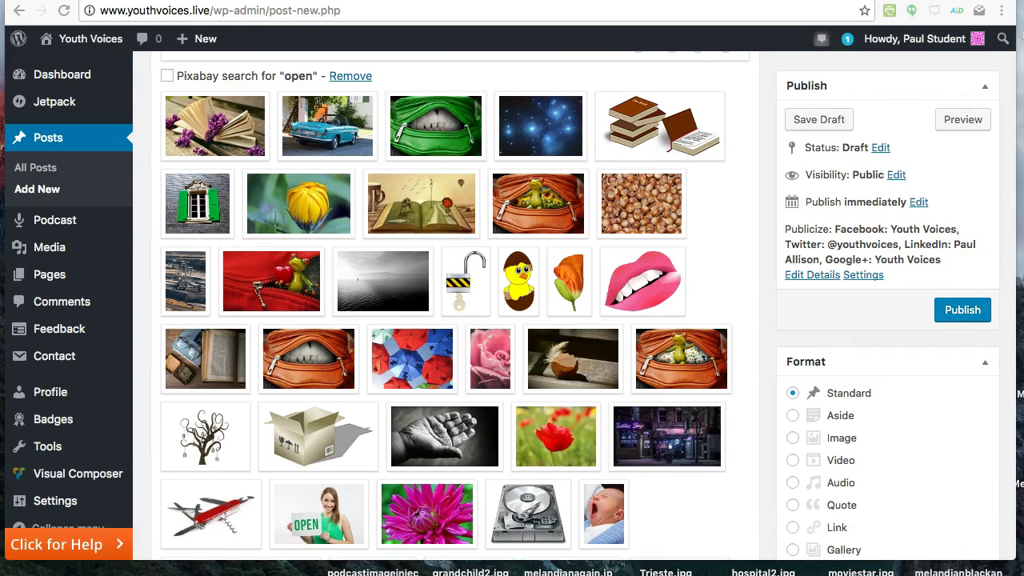
scroll(727, 292, down, 10)
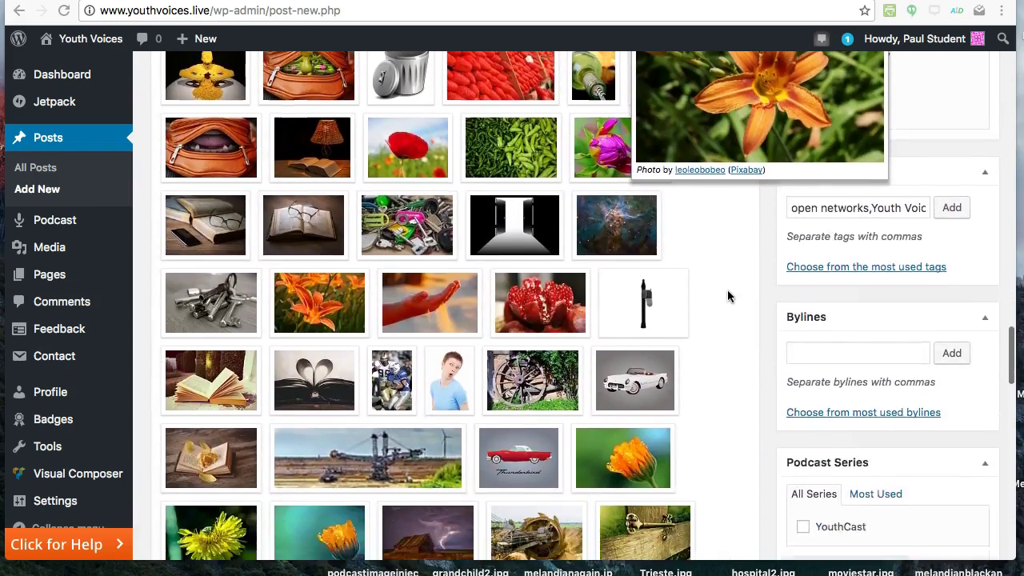
scroll(727, 290, down, 15)
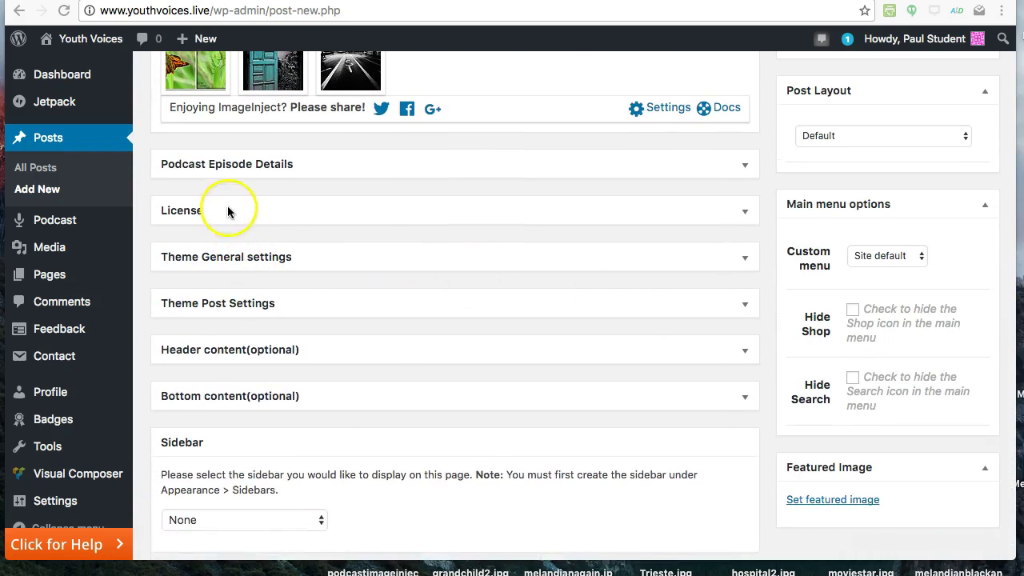
click(224, 209)
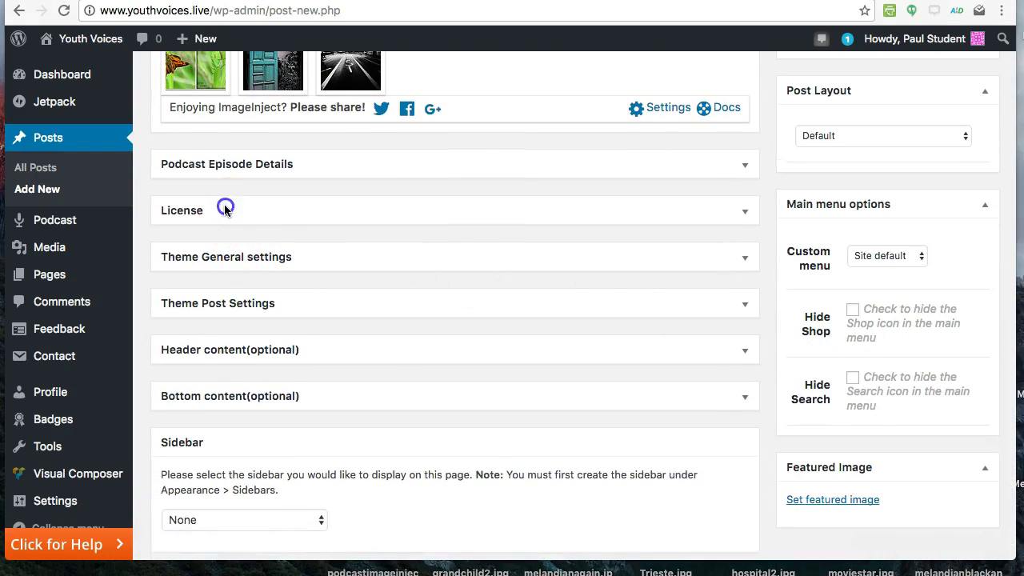
click(225, 207)
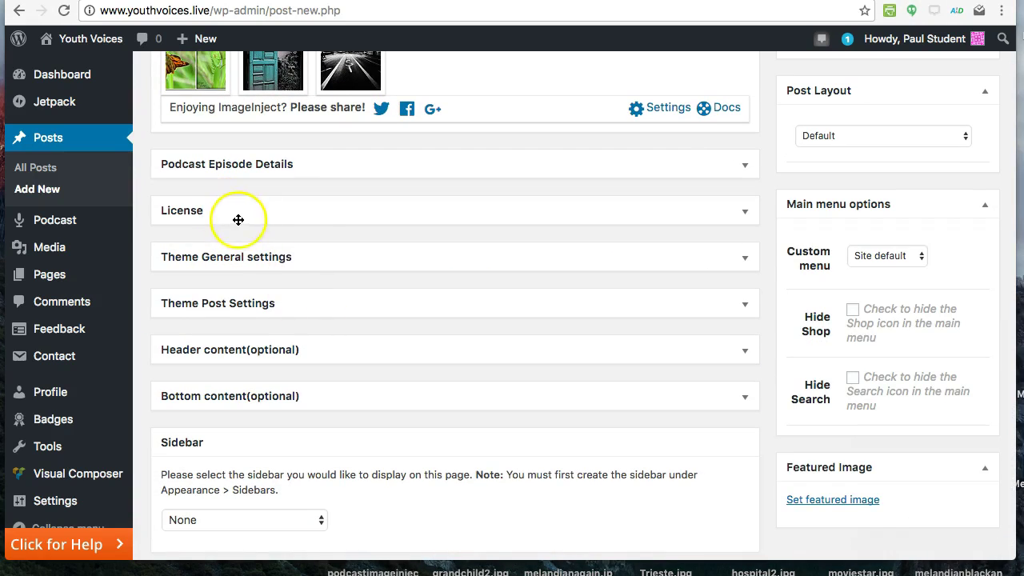
Expand the post's License section and review the license choices, keeping Creative Commons Attribution 4.0 International (CC BY 4.0)
click(238, 219)
scroll(297, 318, down, 6)
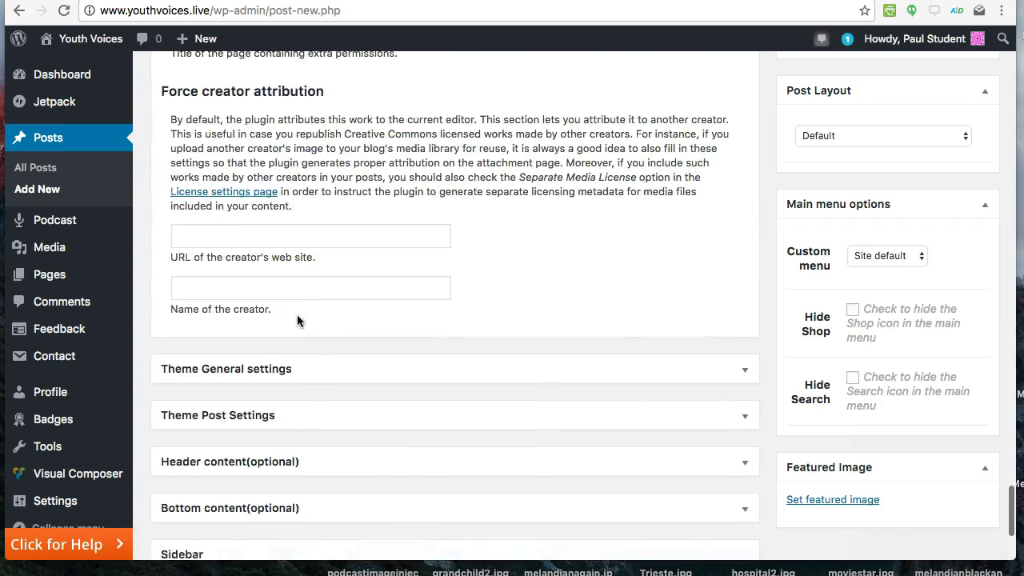
scroll(297, 316, up, 3)
scroll(297, 320, up, 1)
click(720, 110)
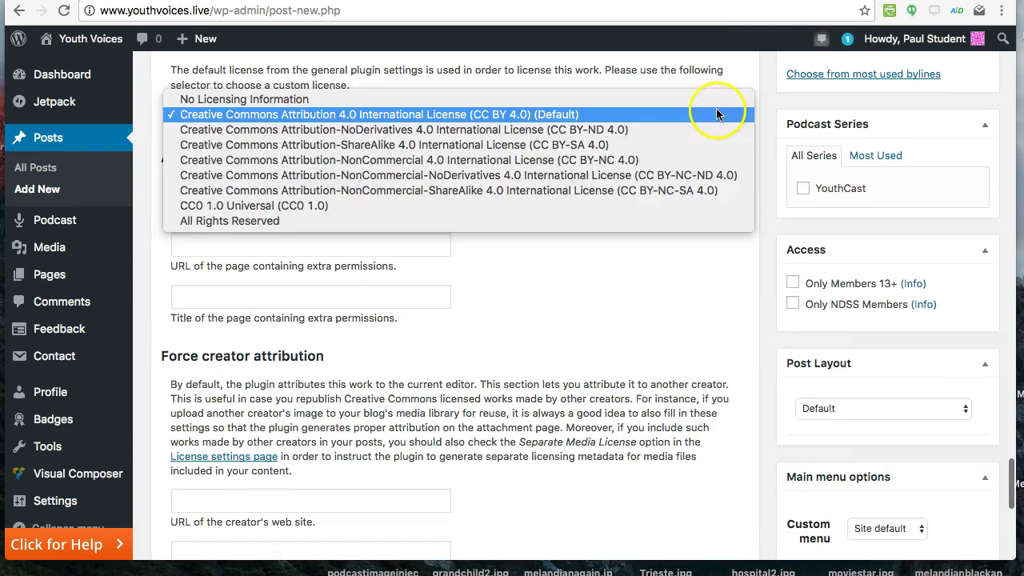
click(720, 109)
Try the Private visibility option for the post, switch back to Public and confirm the choice
scroll(680, 209, up, 4)
scroll(680, 209, up, 10)
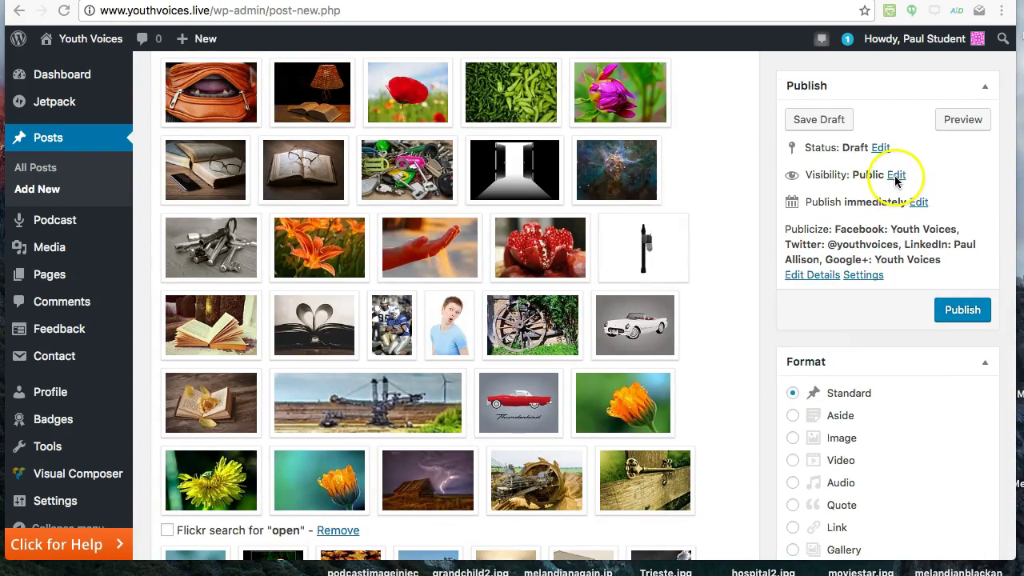
click(895, 175)
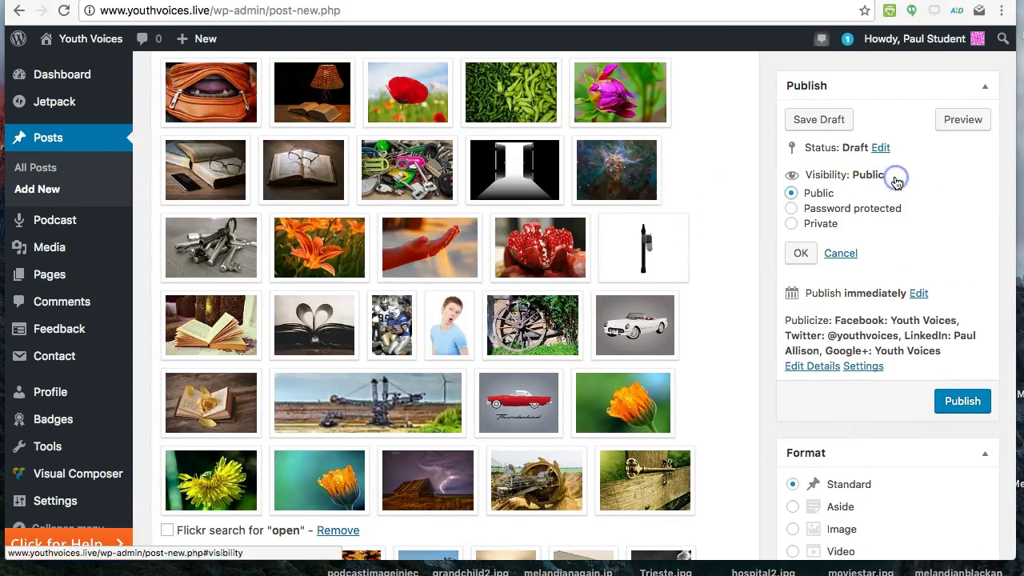
click(792, 224)
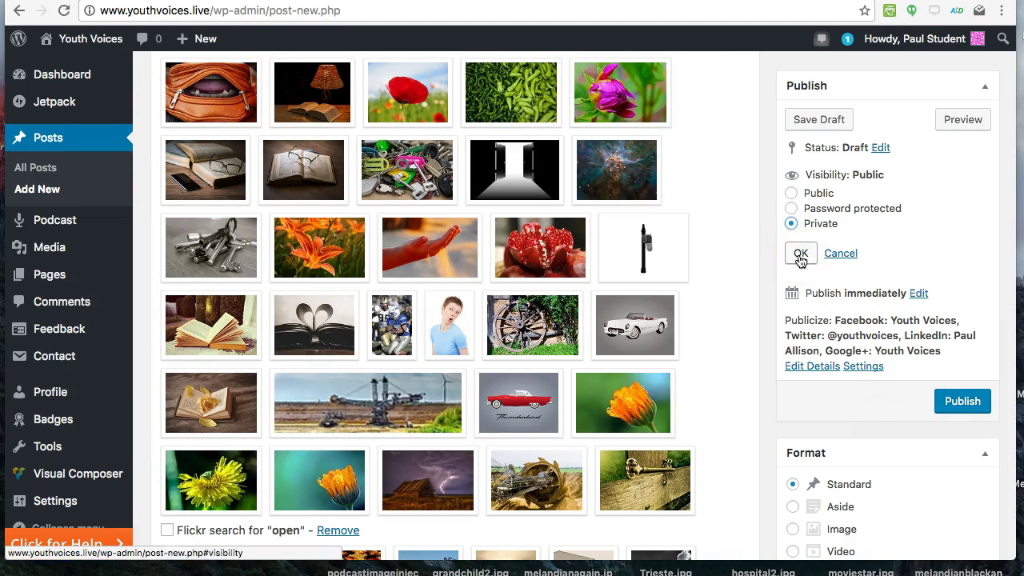
click(790, 193)
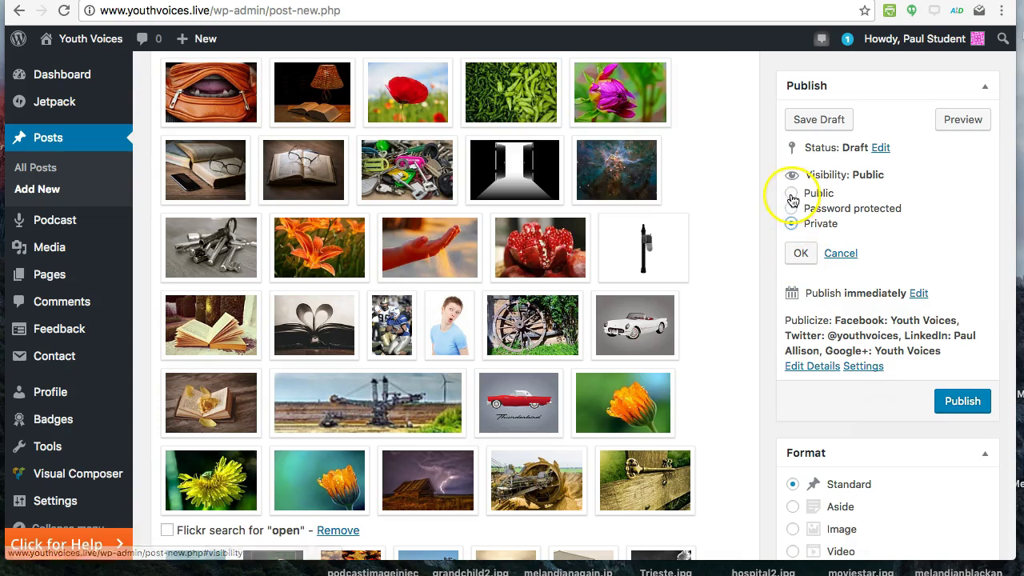
click(798, 254)
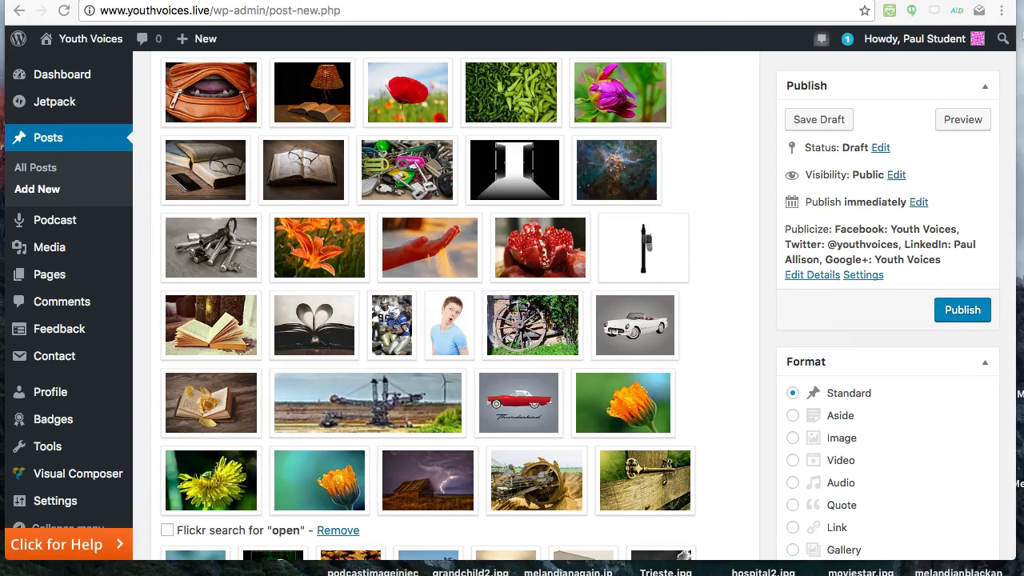
Try the Only Members 13+ and Only NDSS Members restrictions in the post's Access section, leaving both cleared
scroll(704, 290, down, 8)
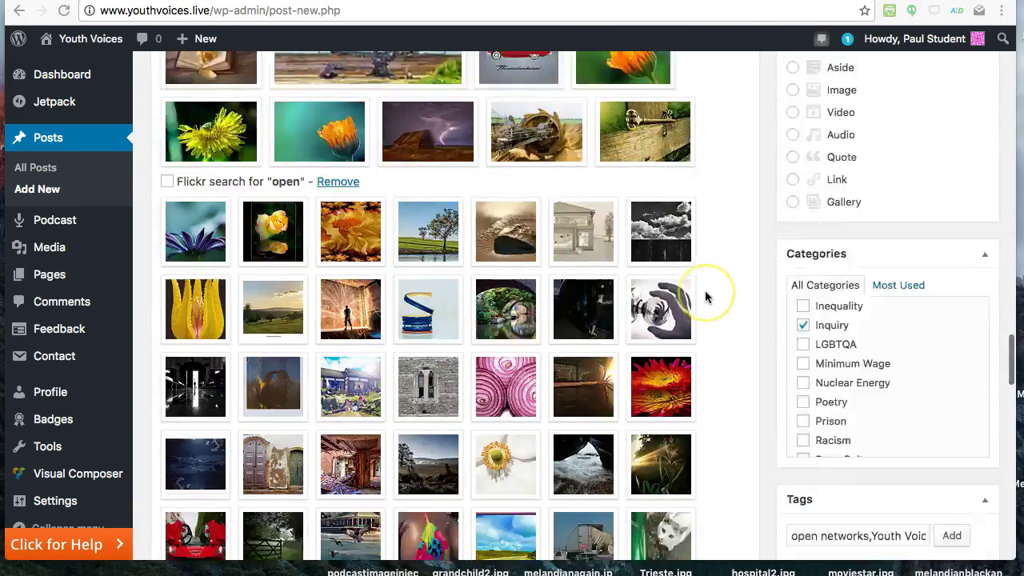
scroll(704, 290, down, 15)
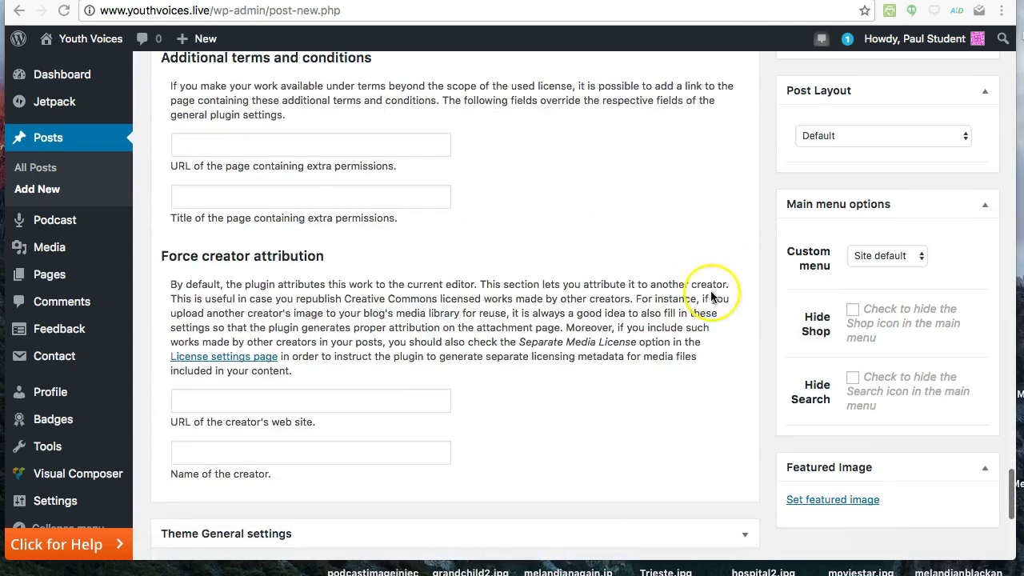
scroll(801, 308, down, 7)
scroll(801, 308, up, 3)
scroll(801, 308, down, 5)
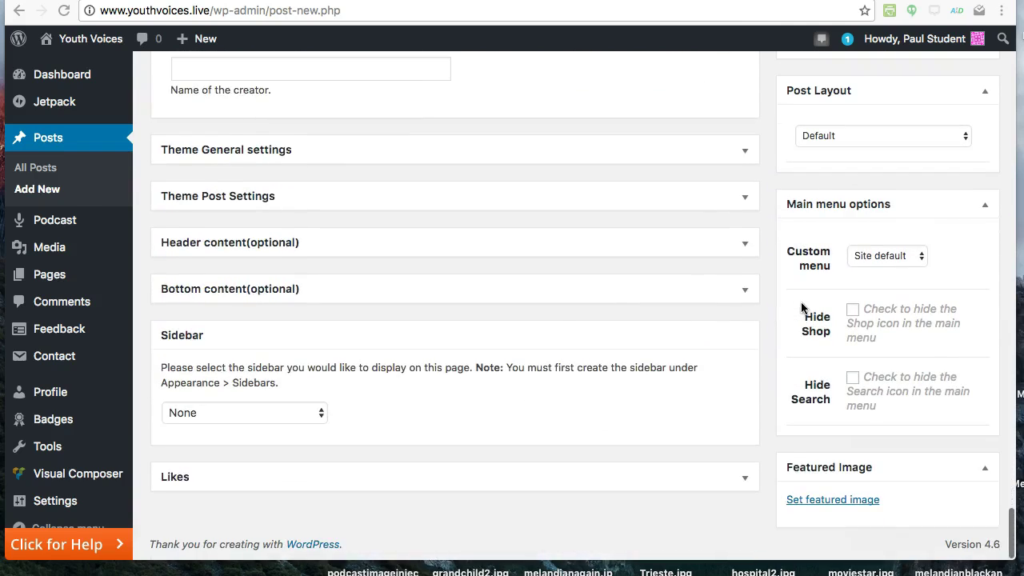
scroll(796, 305, up, 5)
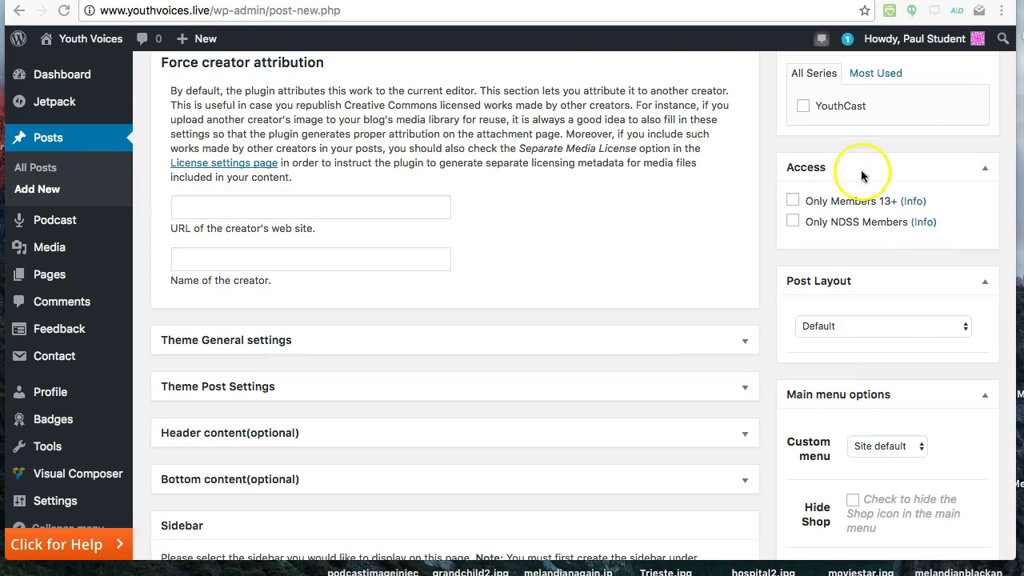
click(985, 171)
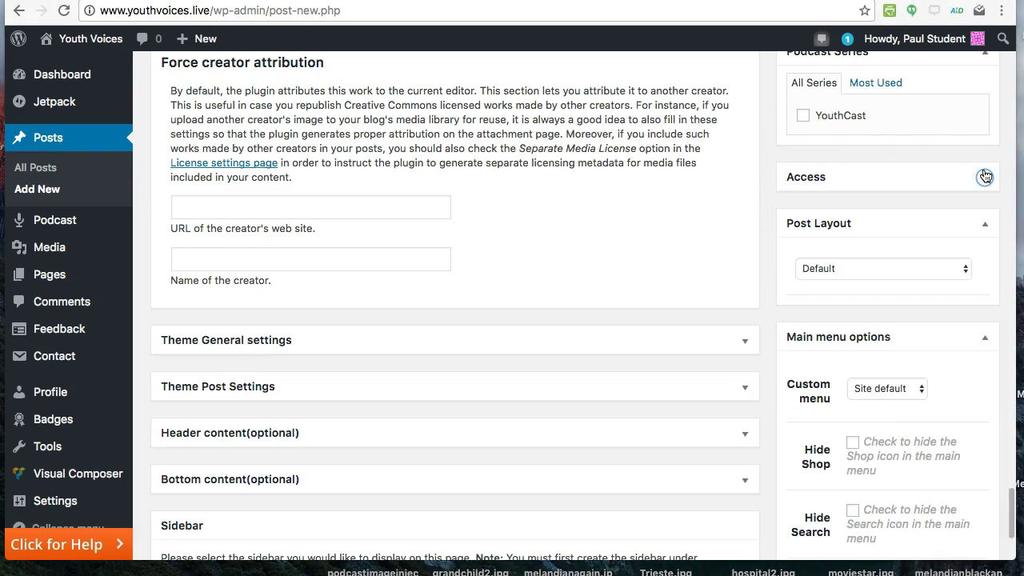
click(985, 172)
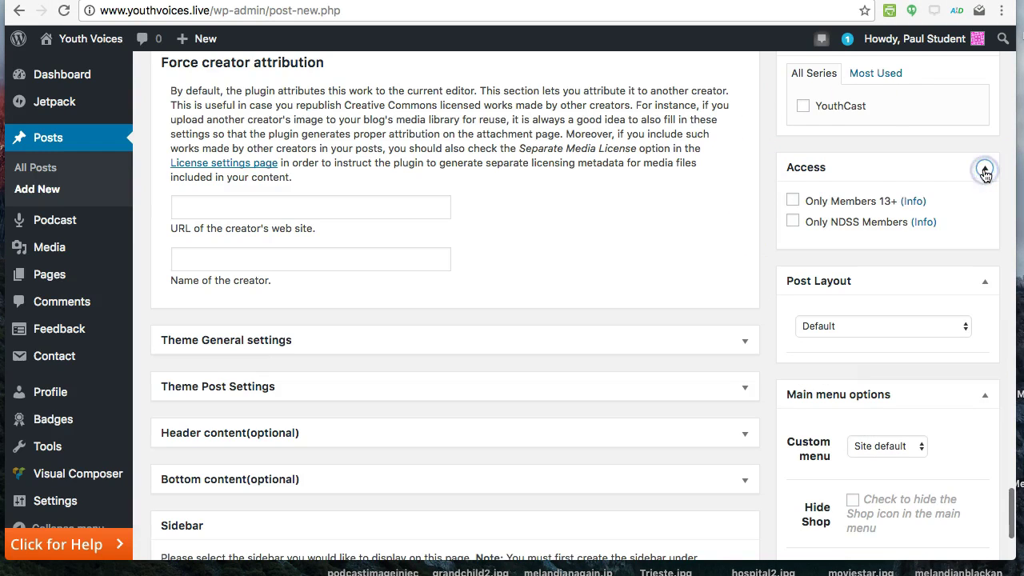
click(795, 203)
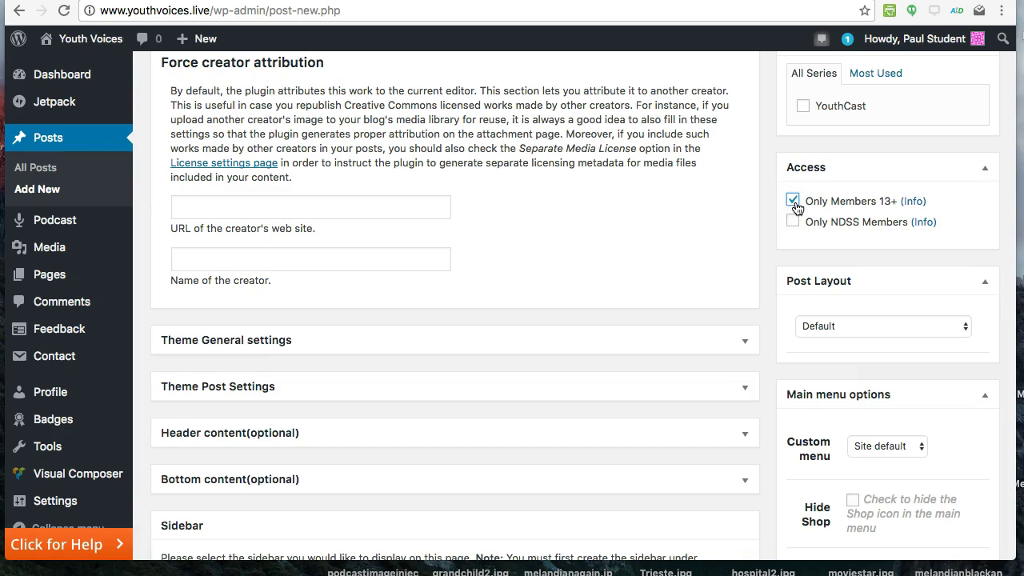
click(792, 222)
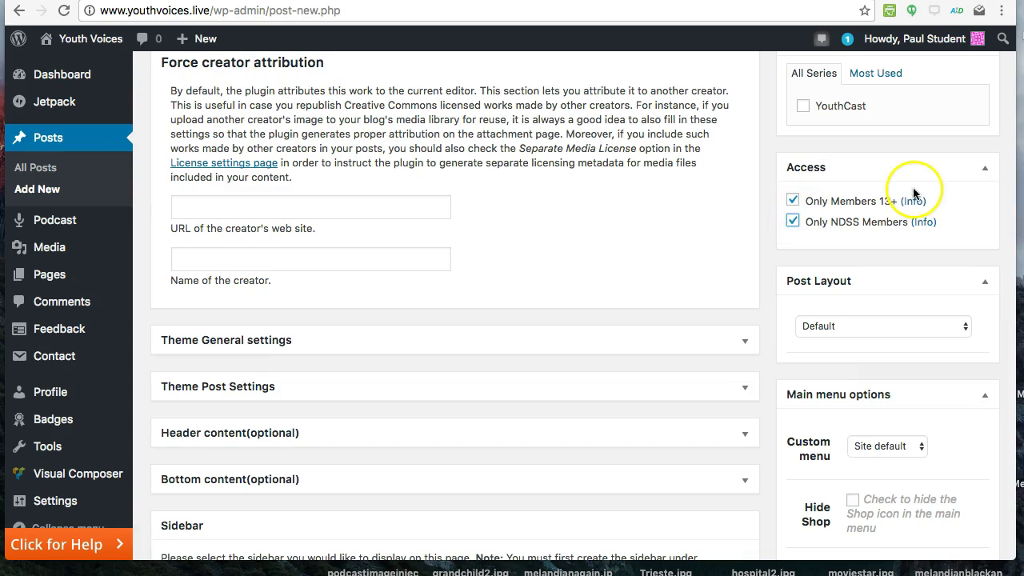
click(793, 200)
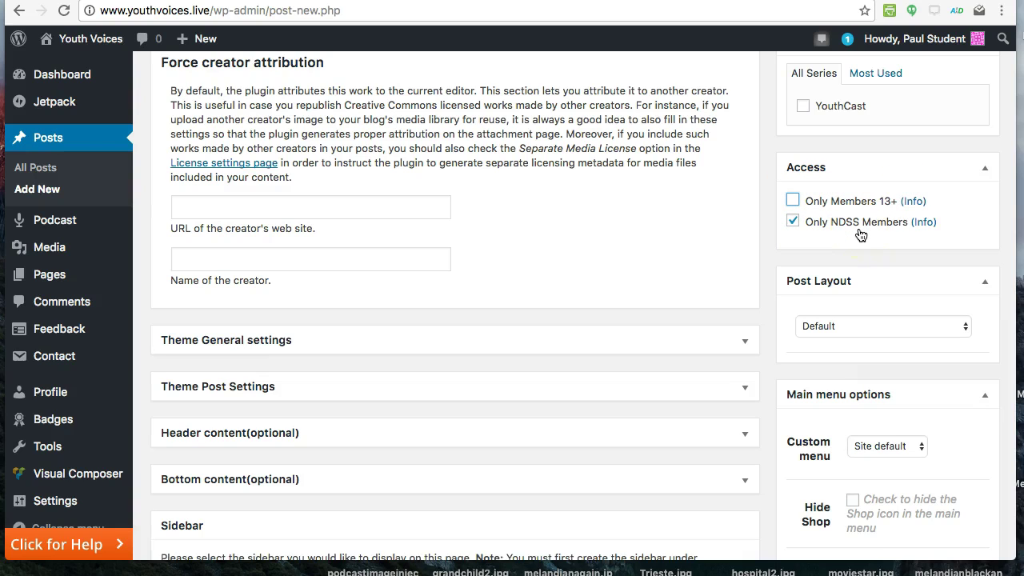
click(792, 201)
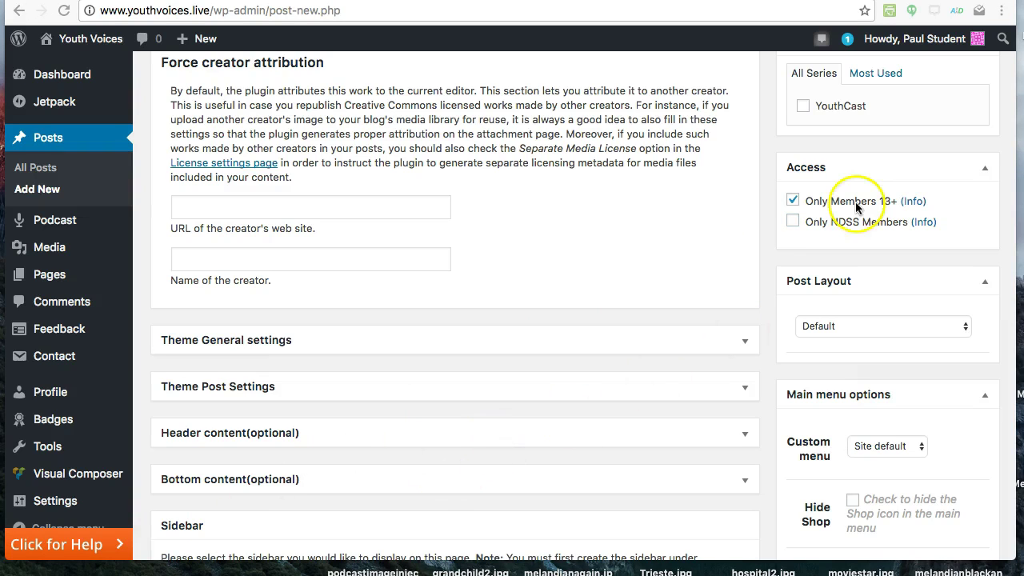
click(795, 200)
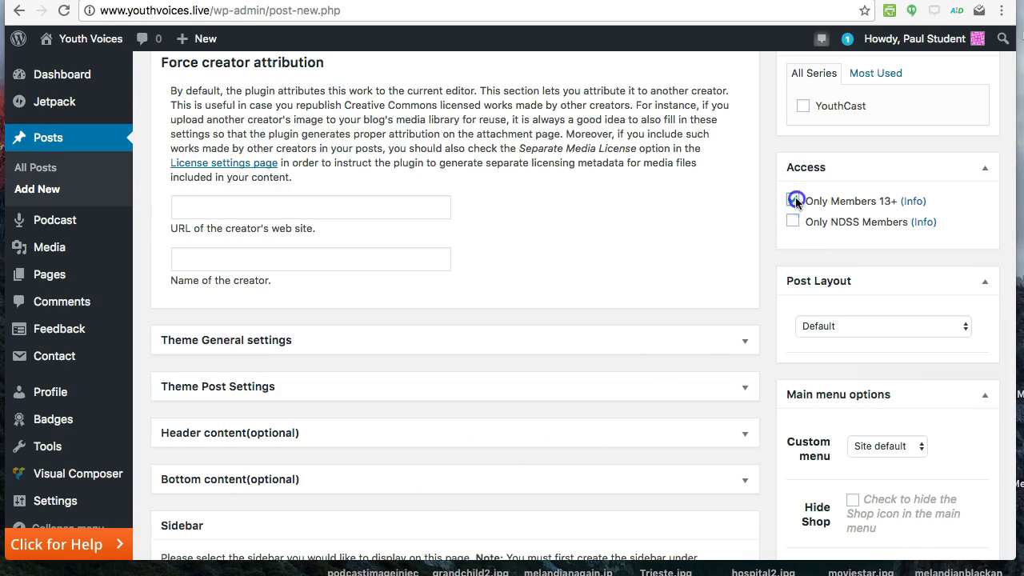
click(795, 200)
Look back over the license, tags, post text and Publish settings of the "How public can I be?" post before publishing
scroll(732, 214, up, 2)
scroll(731, 216, up, 3)
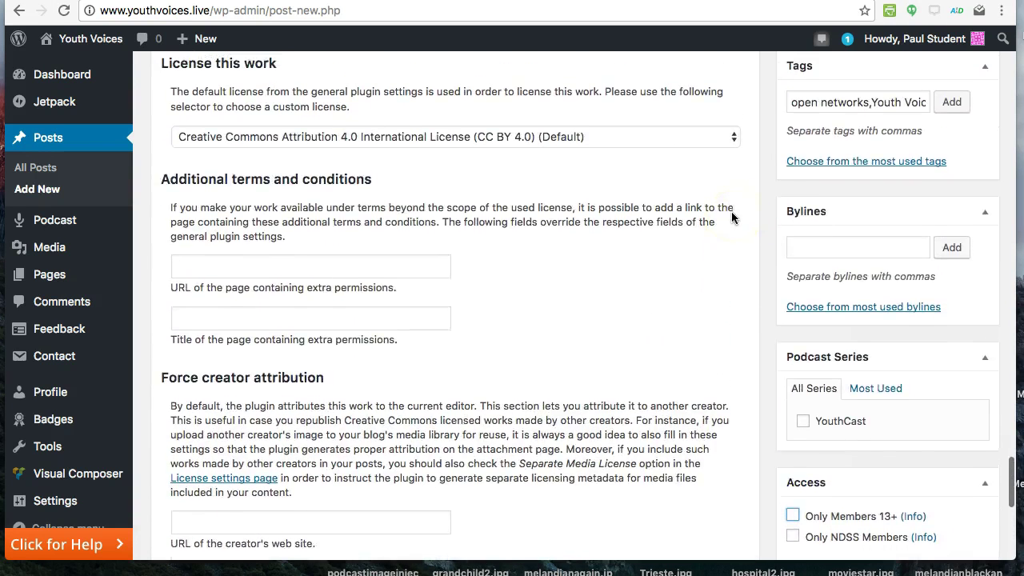
scroll(731, 216, up, 5)
scroll(731, 213, up, 5)
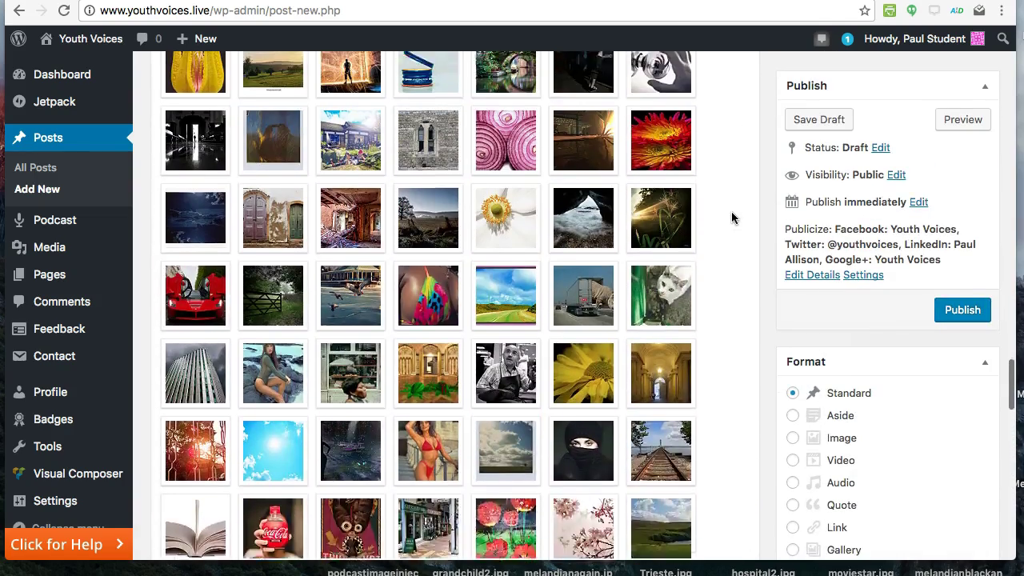
scroll(828, 199, up, 10)
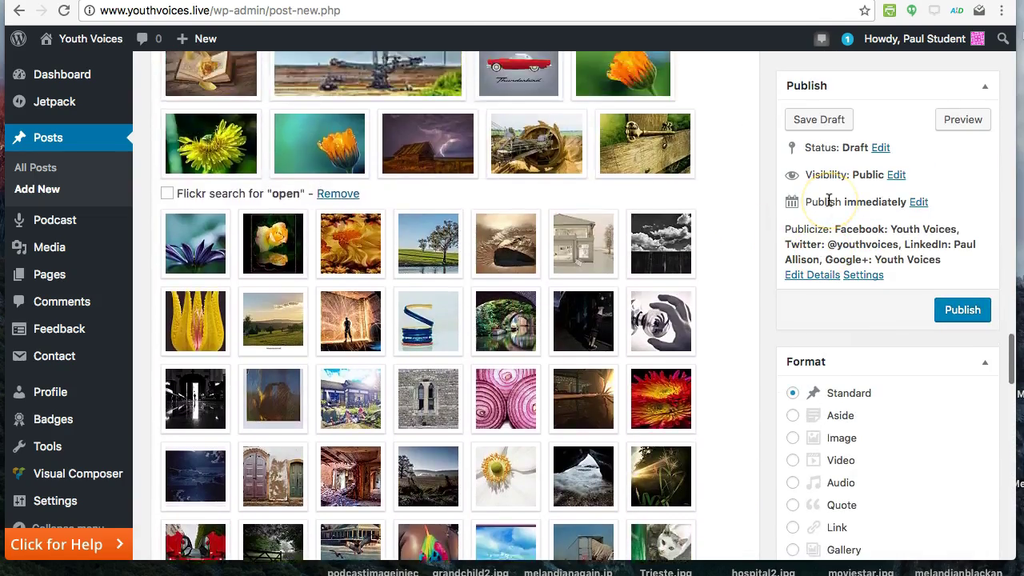
scroll(829, 200, up, 15)
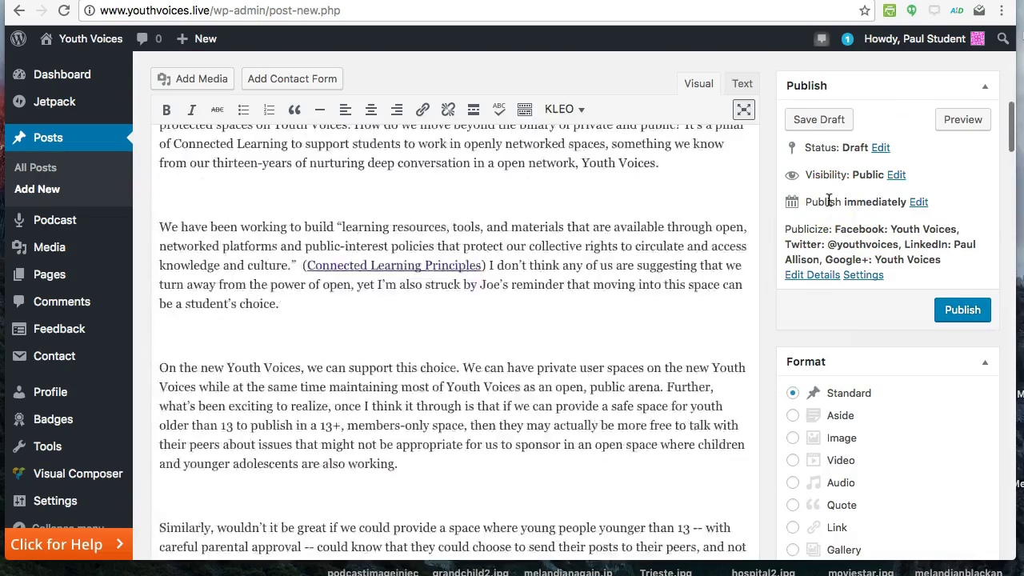
scroll(829, 200, down, 1)
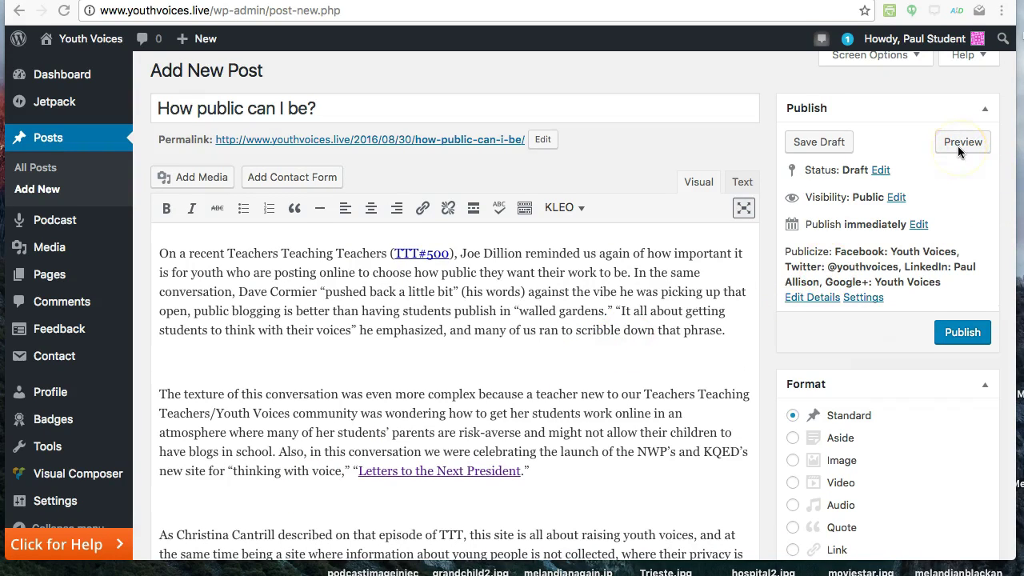
scroll(948, 165, down, 1)
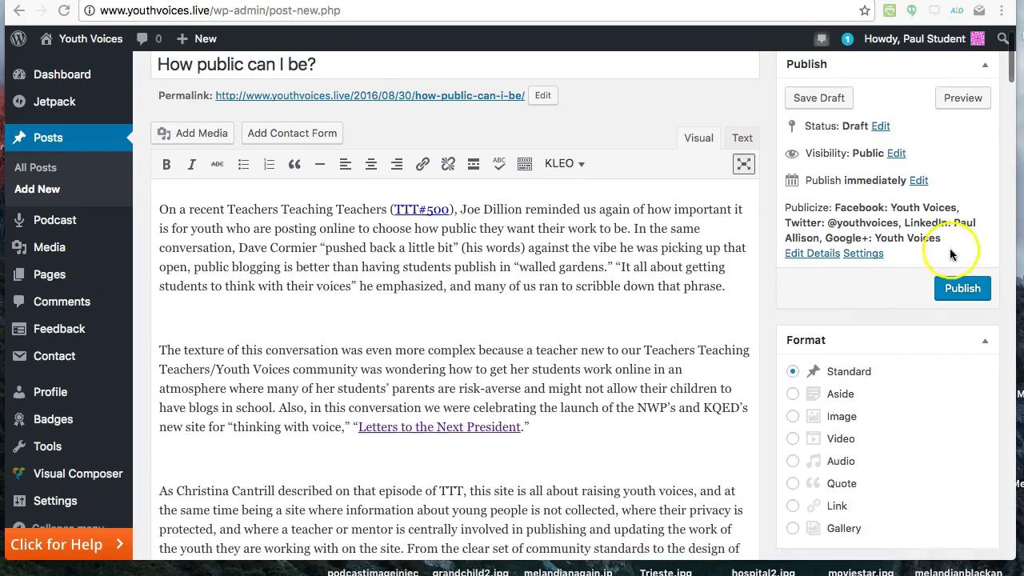